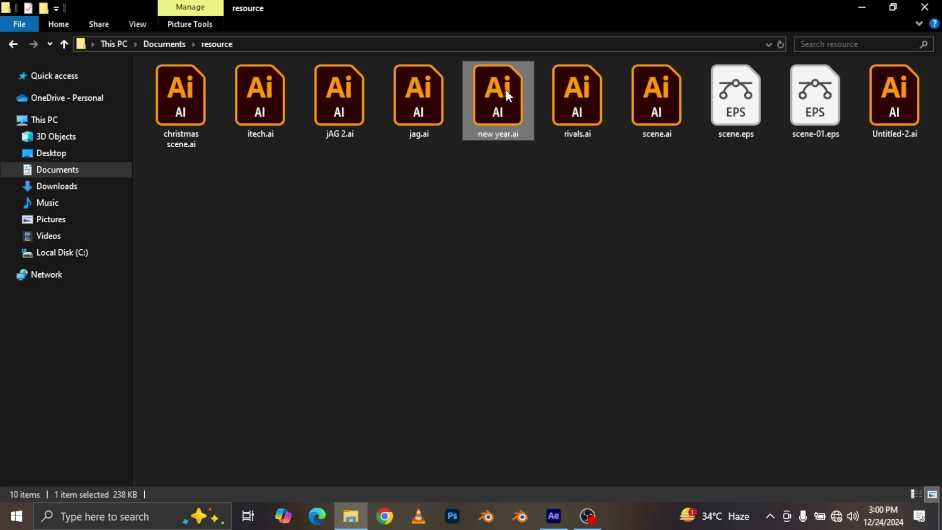
Step: Drag new year.ai from Illustrator onto After Effects to import it
left_click_drag(506, 91, 107, 272)
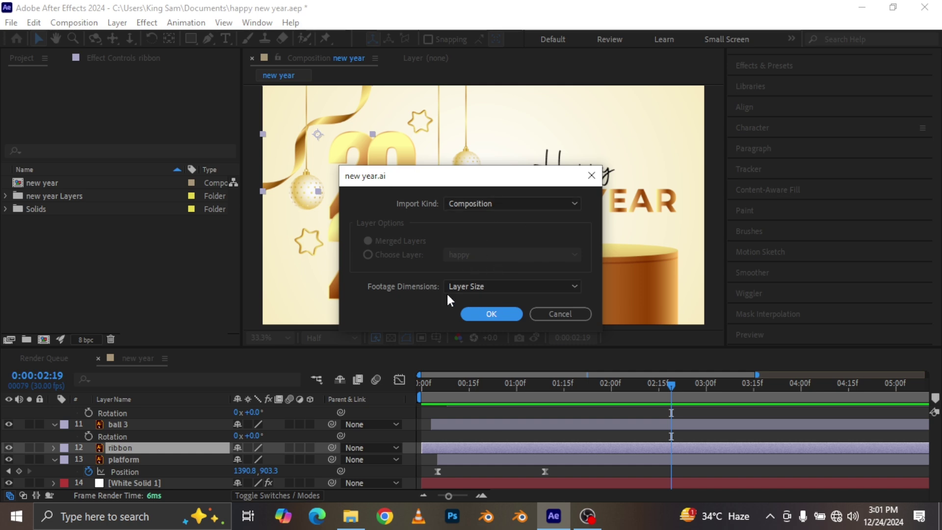
Step: Import new year.ai as a layered Composition and open the new year 2 composition
left_click(483, 316)
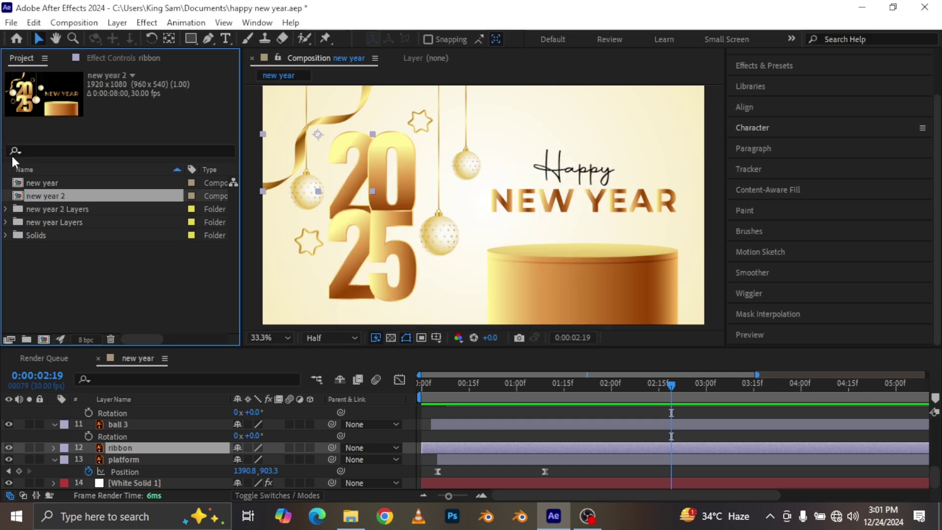
double_click(18, 196)
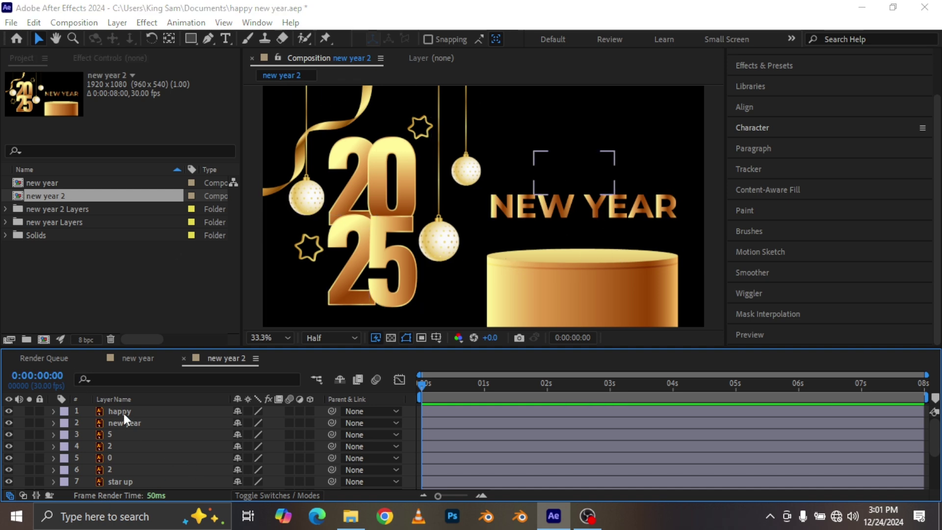
key("ctrl+y")
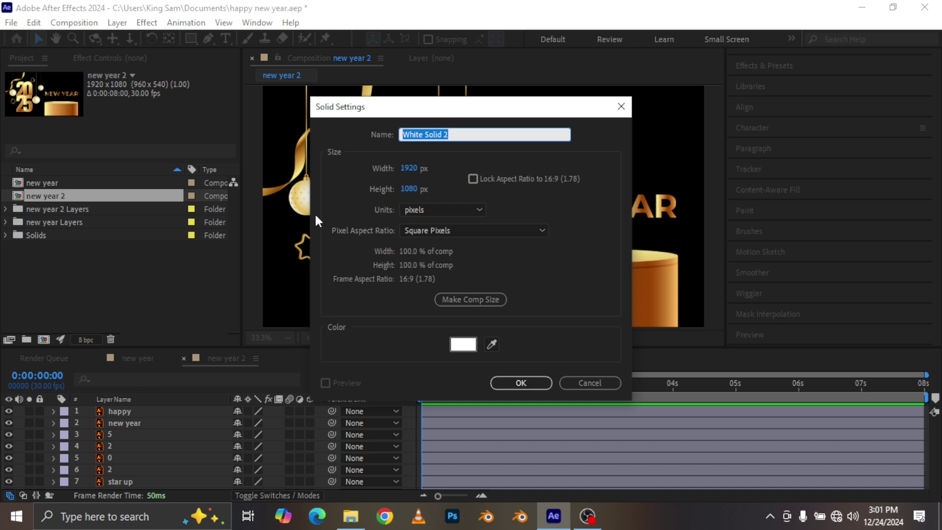
Step: Add a white full-frame solid with Gradient Ramp and a pale peach start colour
left_click(516, 385)
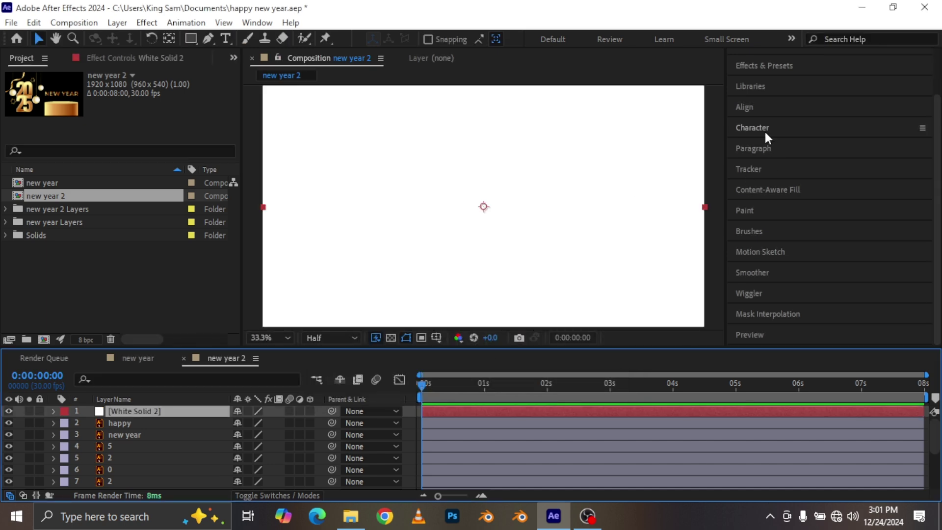
left_click(760, 67)
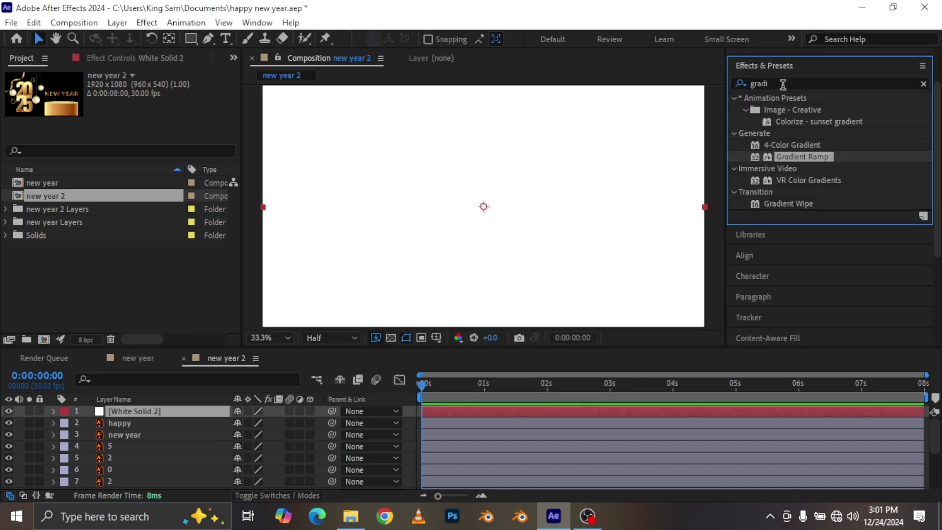
left_click_drag(805, 157, 186, 414)
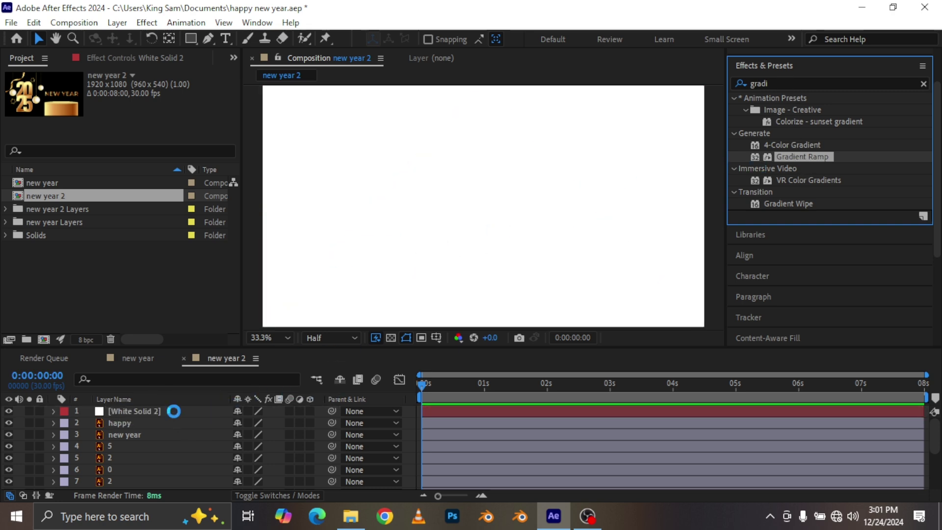
left_click(137, 109)
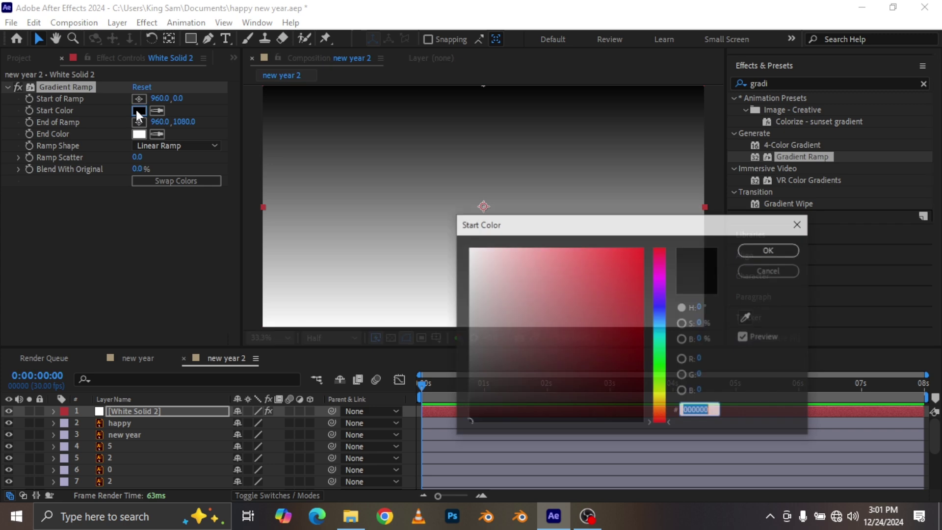
left_click(658, 406)
left_click_drag(511, 250, 519, 253)
left_click(783, 252)
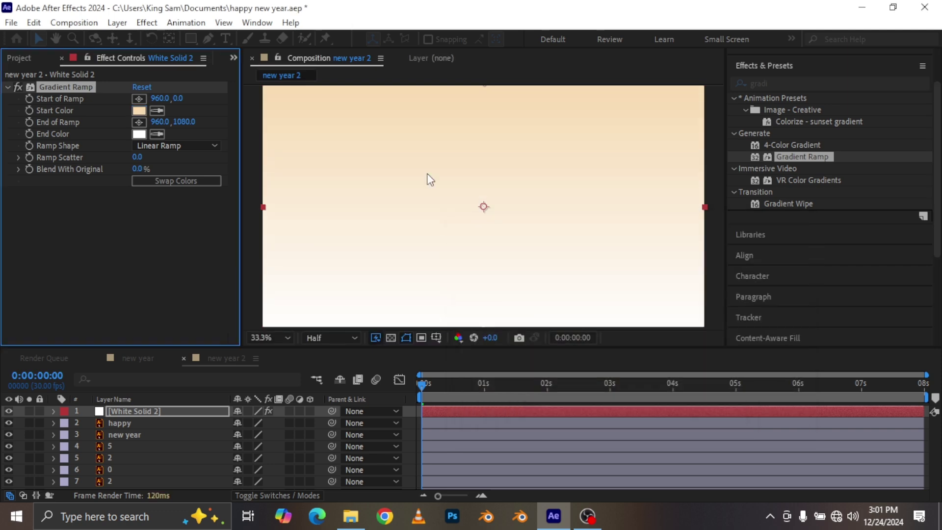
Step: Make the ramp radial with swapped colours, centred mid-frame and extending to the lower right
left_click(184, 146)
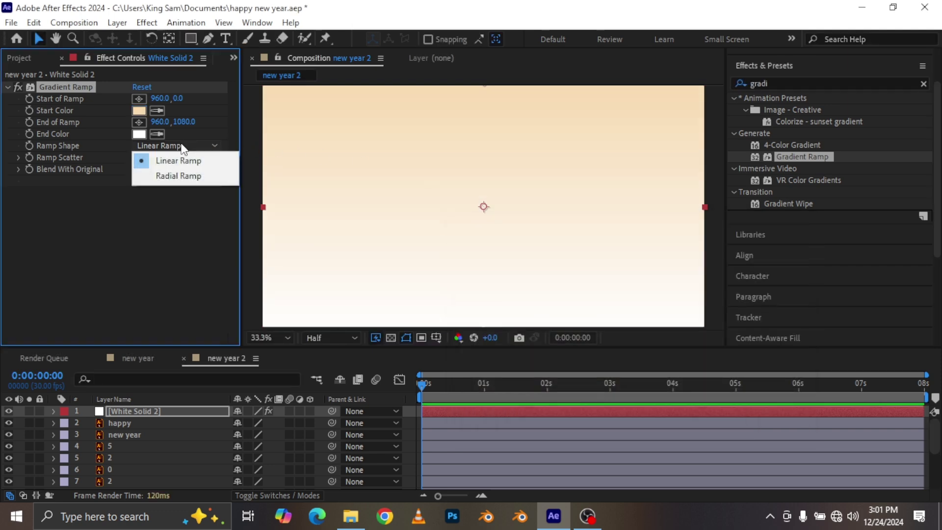
left_click(175, 177)
left_click(174, 181)
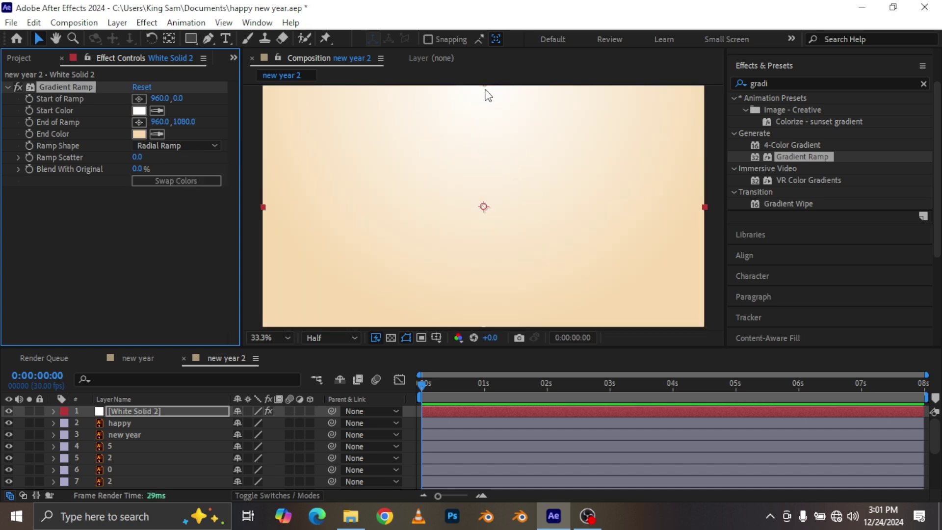
left_click_drag(485, 89, 486, 214)
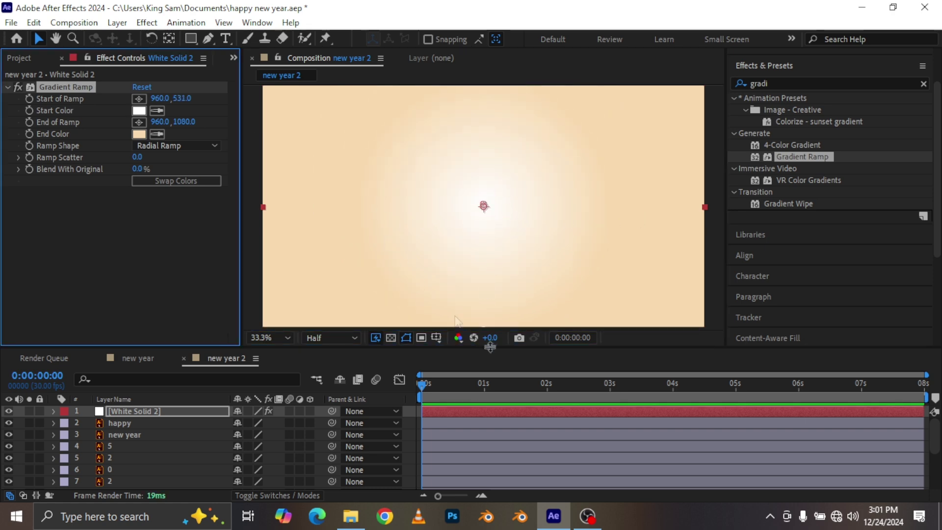
key("comma")
left_click_drag(484, 269, 572, 277)
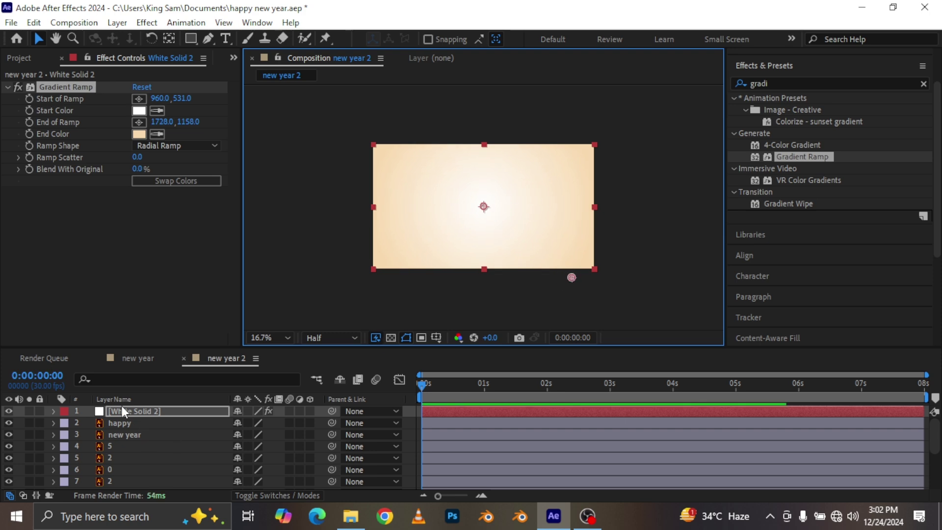
Step: Move White Solid 2 below all artwork and sample the artwork's gold as its End Color
left_click_drag(134, 412, 128, 487)
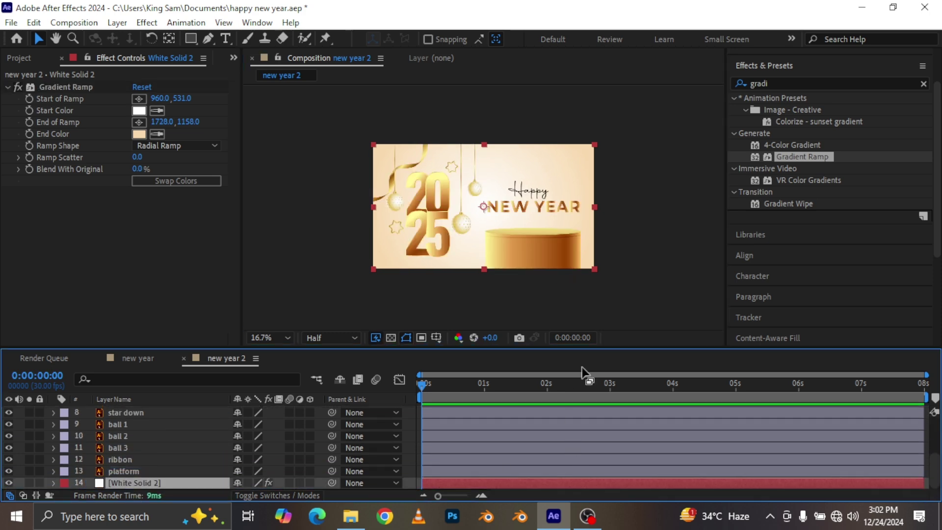
left_click(157, 134)
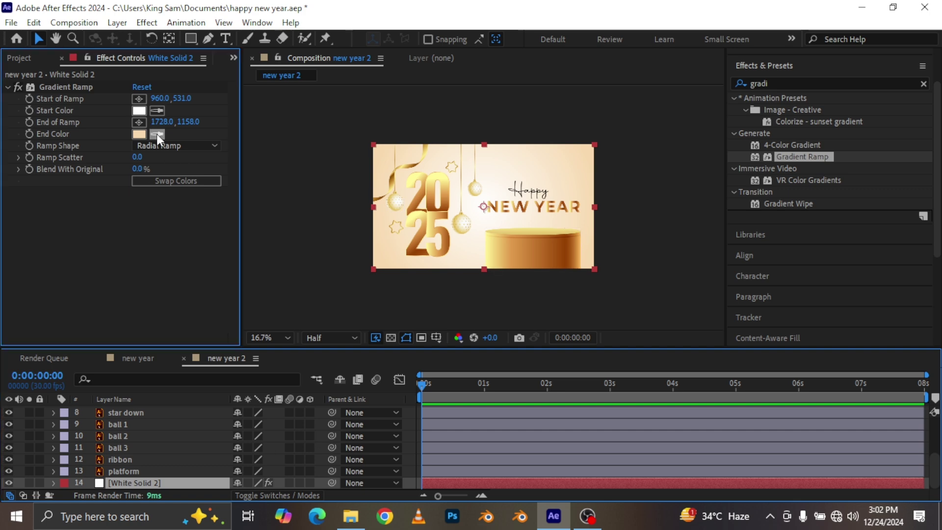
left_click(434, 186)
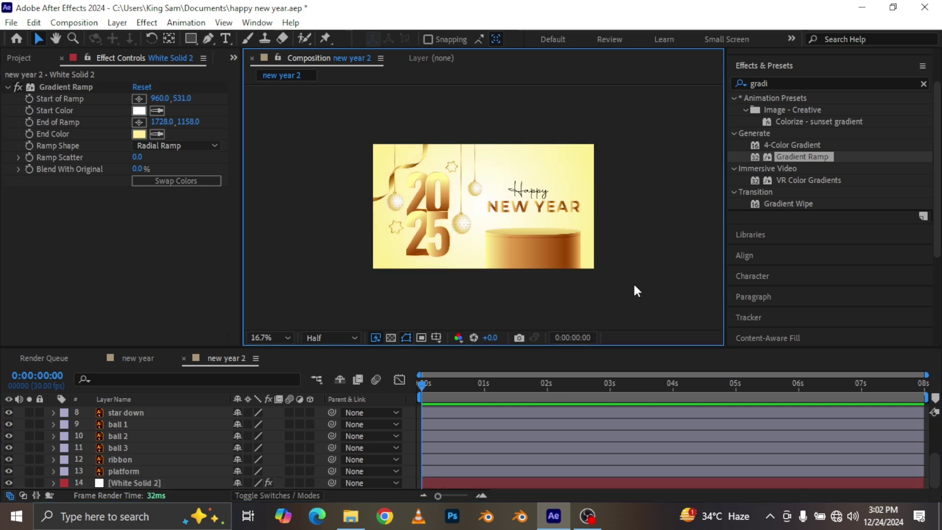
scroll(632, 282, "up", 2)
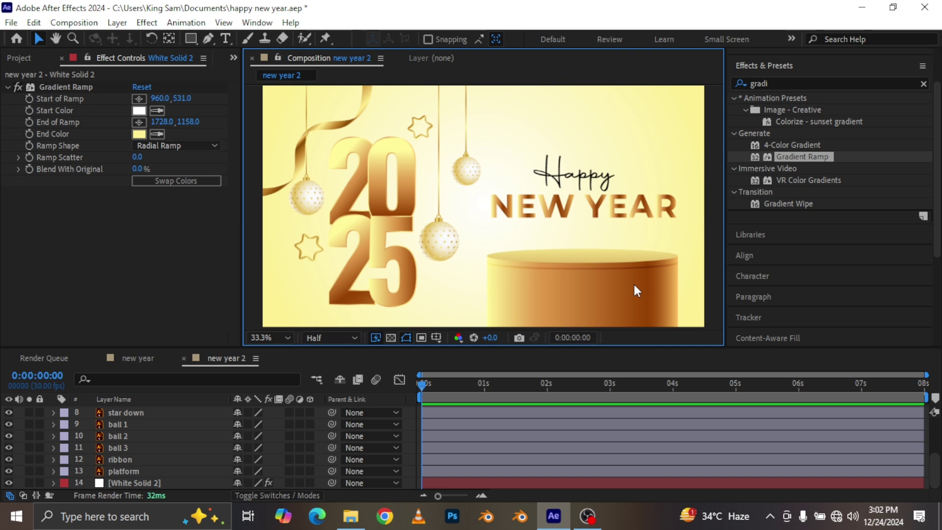
Step: Shift ball 2's anchor point slightly upward with the Pan Behind tool
left_click(435, 242)
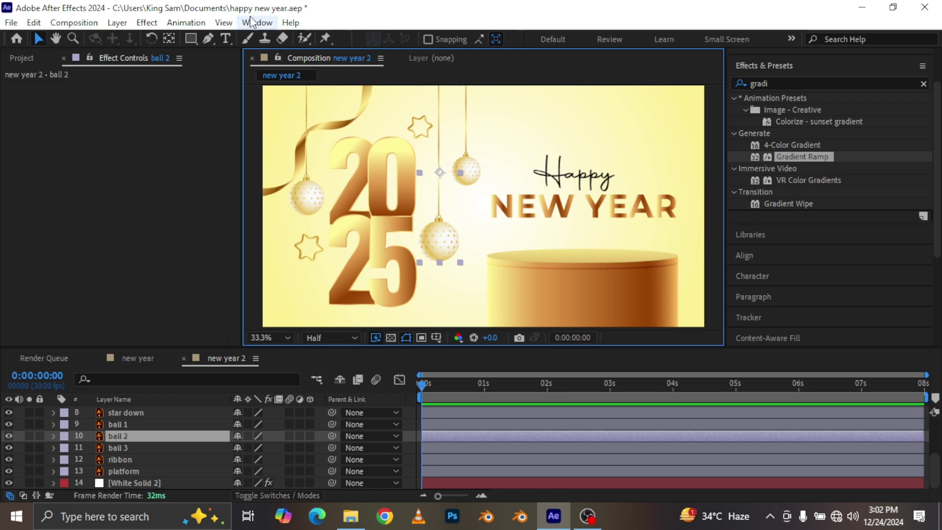
left_click(169, 38)
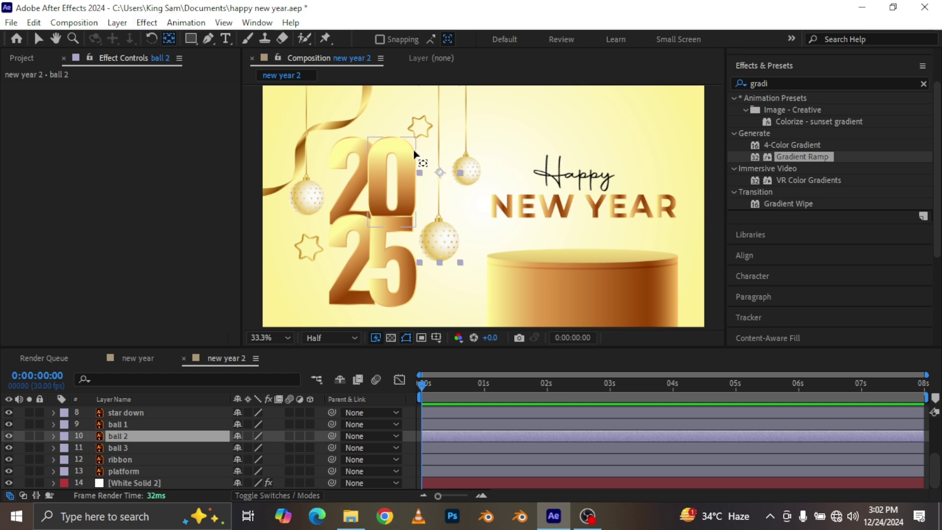
left_click_drag(440, 172, 439, 170)
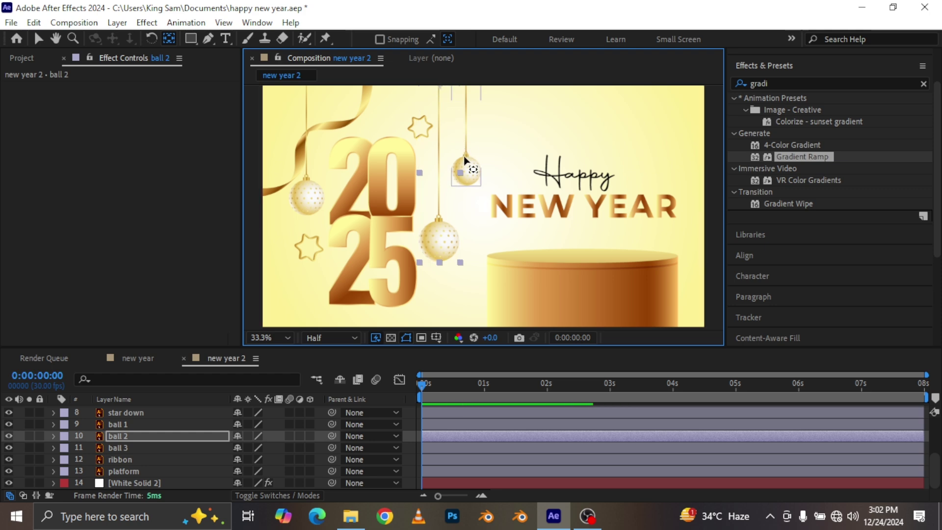
Step: Select ball 1, ball 2 and ball 3 and set the time to 0:00:01:00
left_click(470, 171)
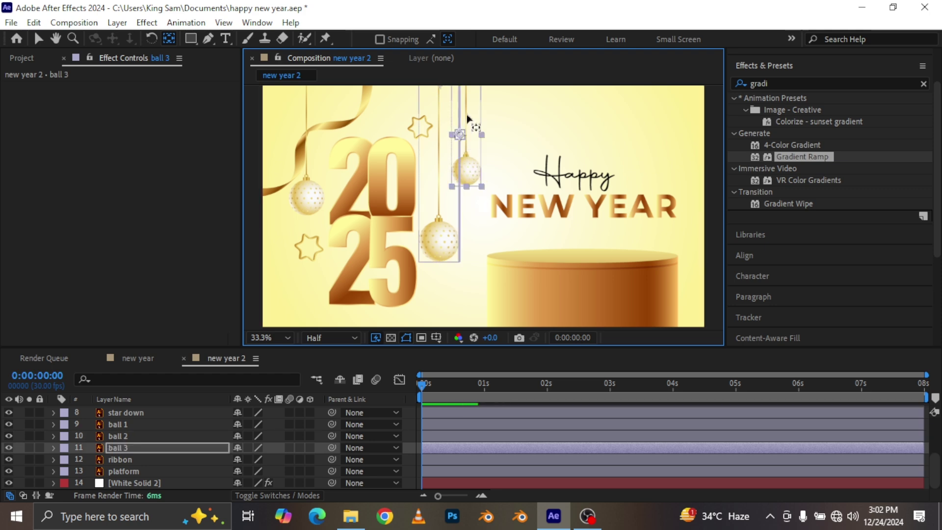
left_click(309, 203)
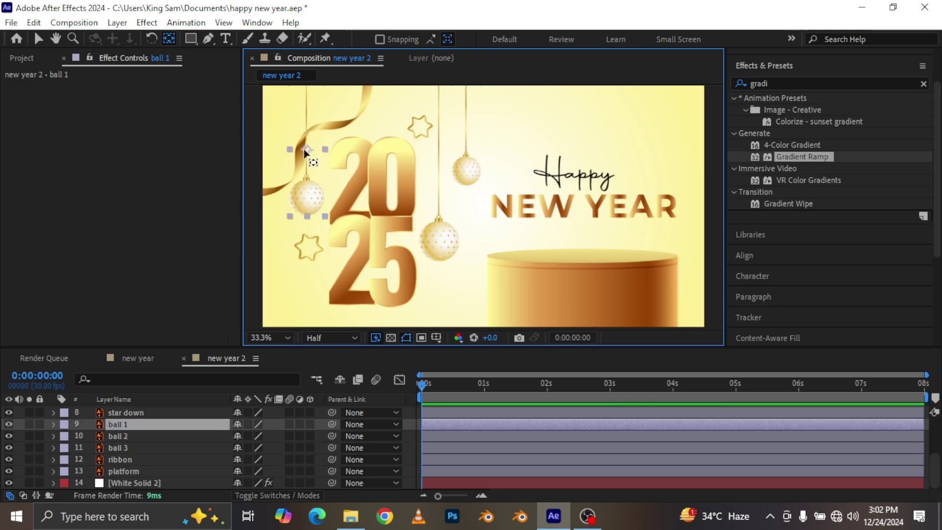
left_click(137, 447, "shift")
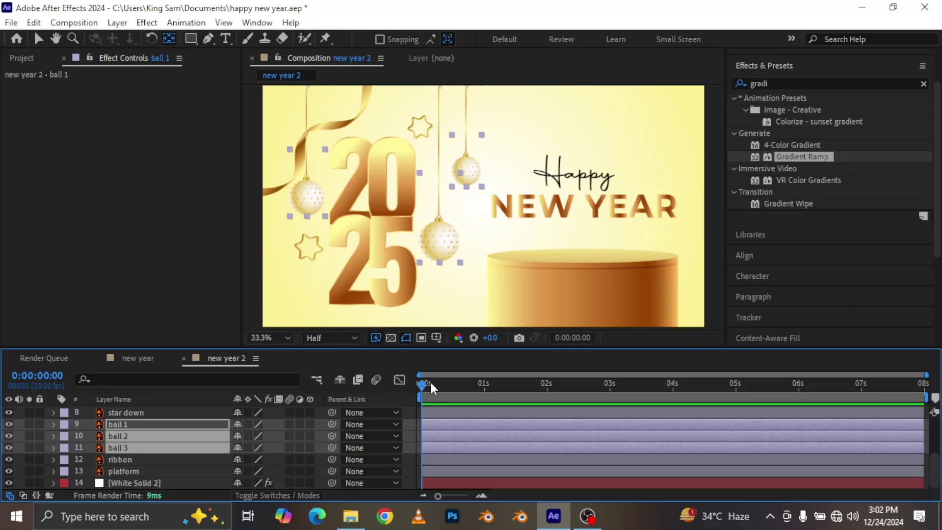
left_click_drag(430, 381, 484, 383)
Step: Add Position keyframes for balls 1–3 at one second and at frame 15
key("p")
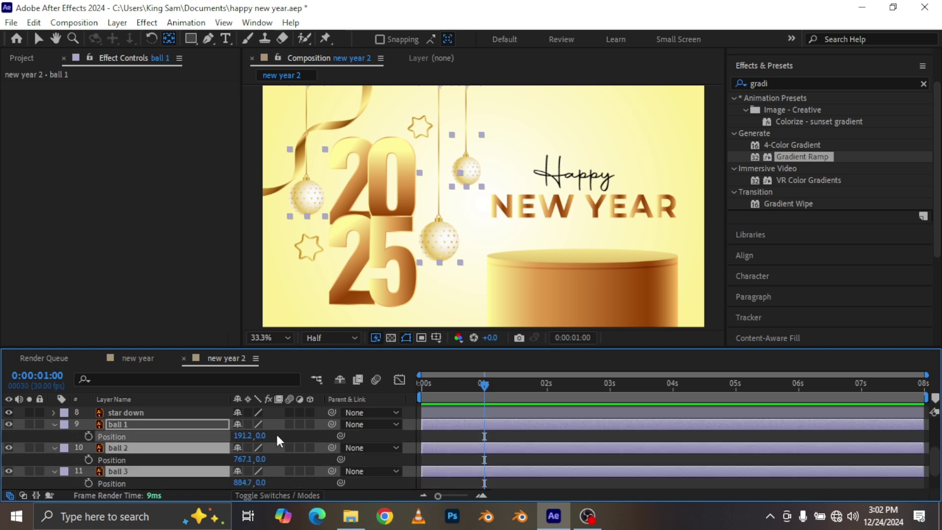
left_click(89, 436)
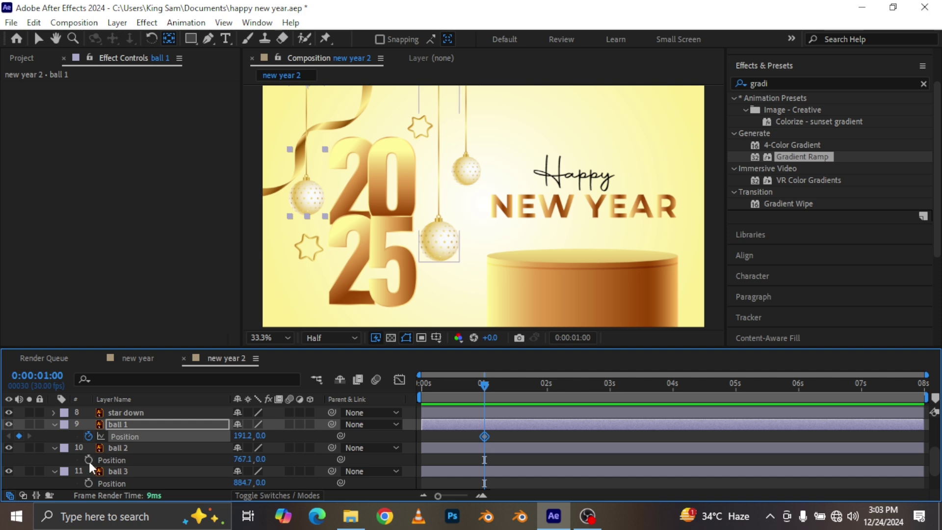
left_click(89, 460)
left_click(88, 483)
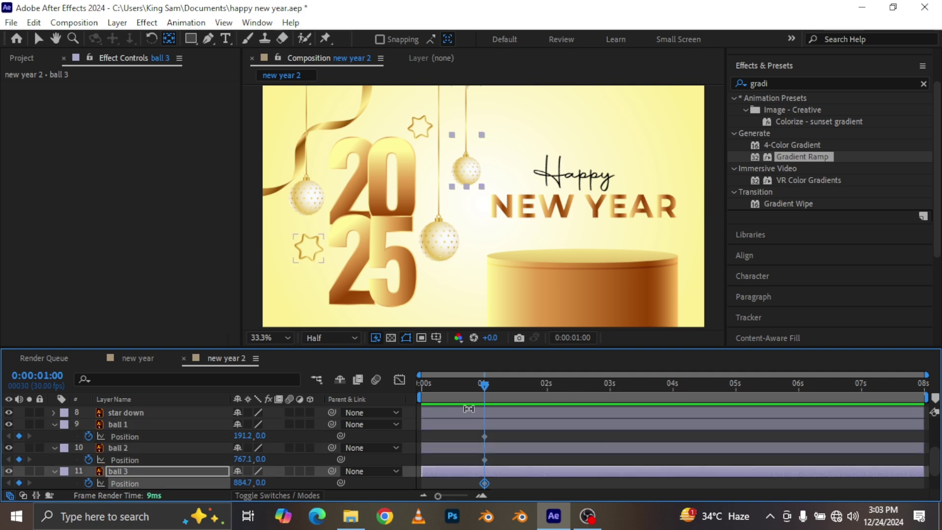
left_click_drag(927, 375, 774, 374)
left_click(466, 385)
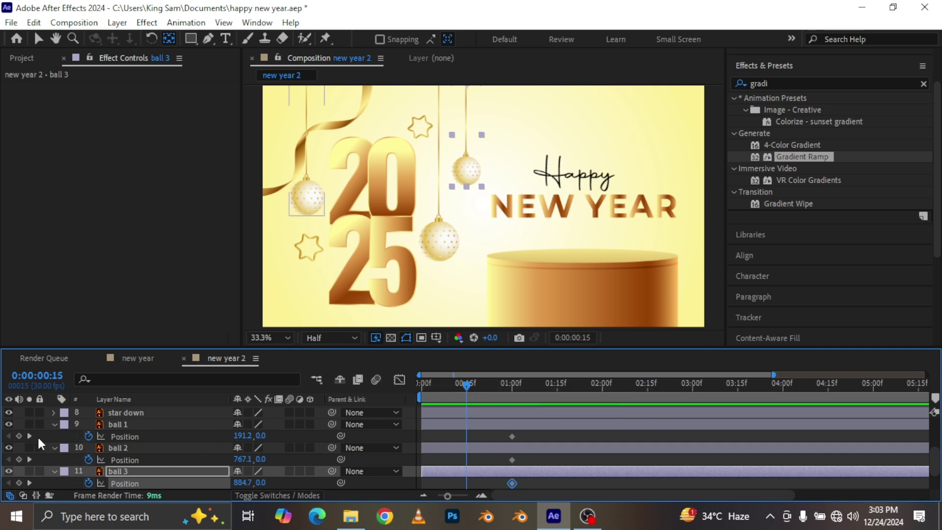
left_click(19, 435)
left_click(18, 459)
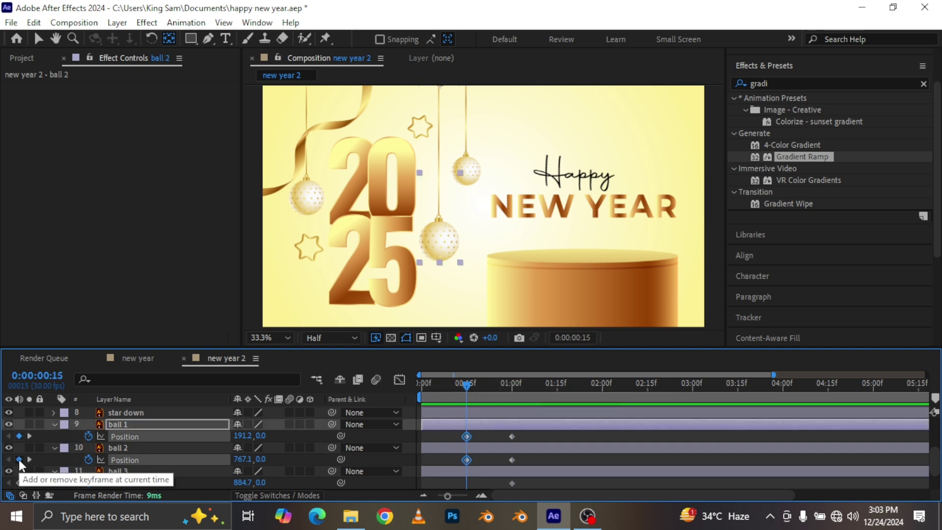
left_click(18, 483)
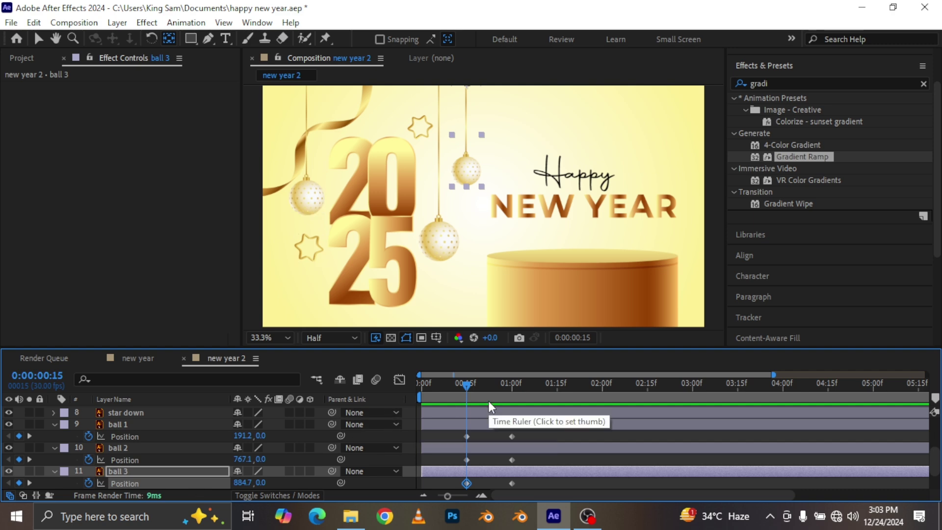
Step: At 0:00, move balls 1–3 above the frame so they drop in
left_click_drag(472, 383, 422, 384)
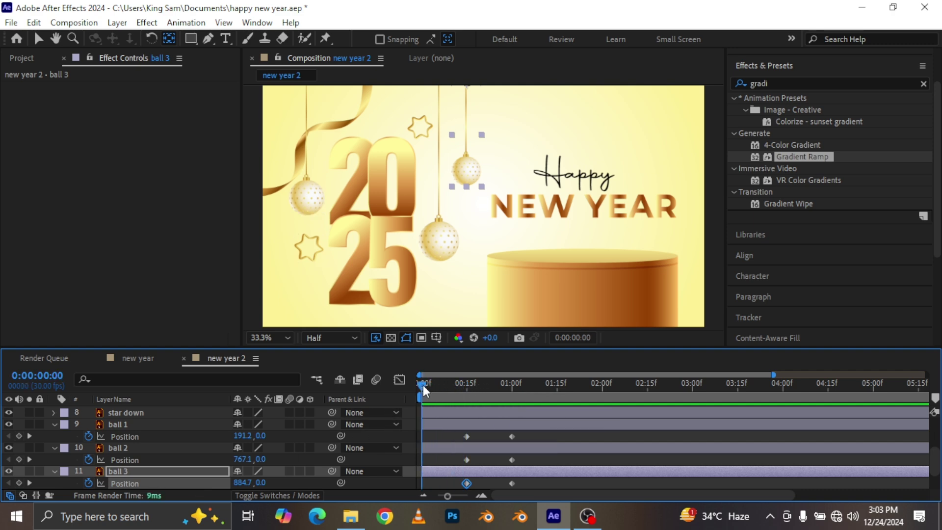
left_click_drag(260, 459, 13, 427)
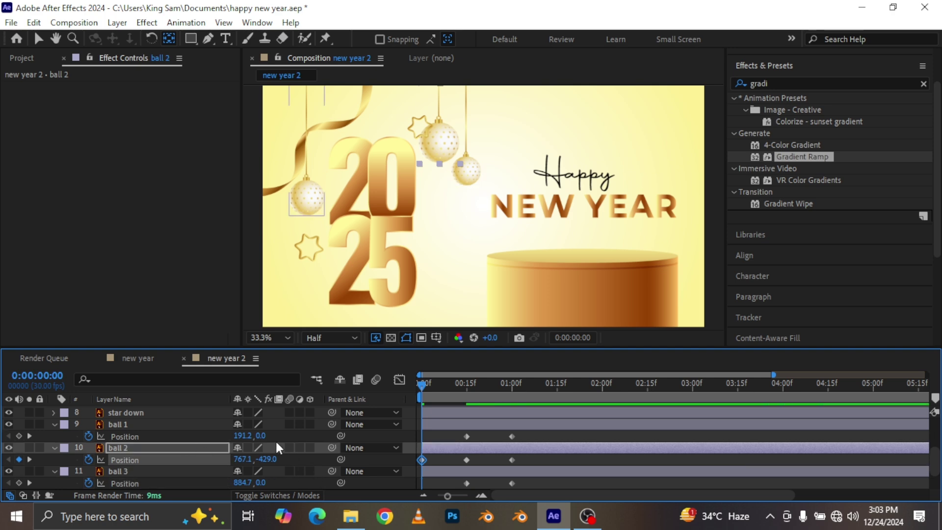
left_click_drag(262, 436, 171, 393)
left_click_drag(266, 436, 178, 421)
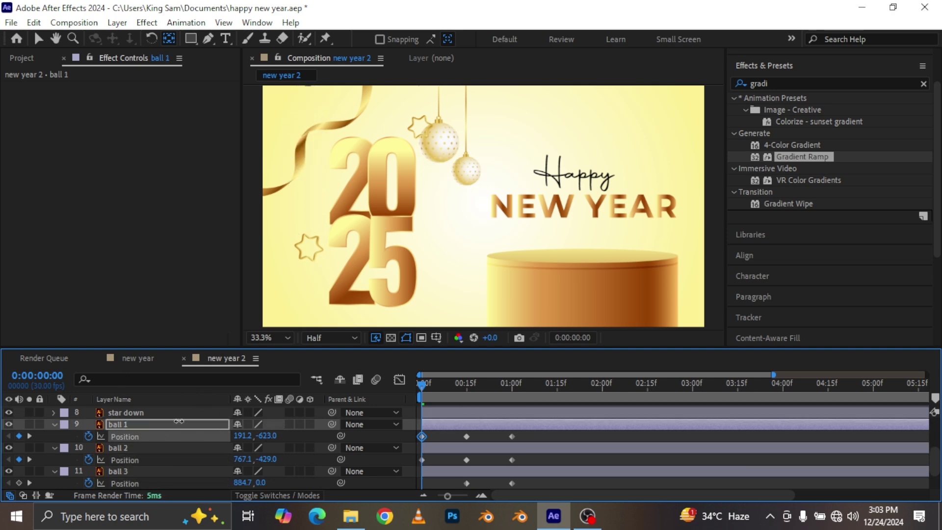
left_click_drag(266, 459, 224, 454)
left_click_drag(260, 483, 323, 438)
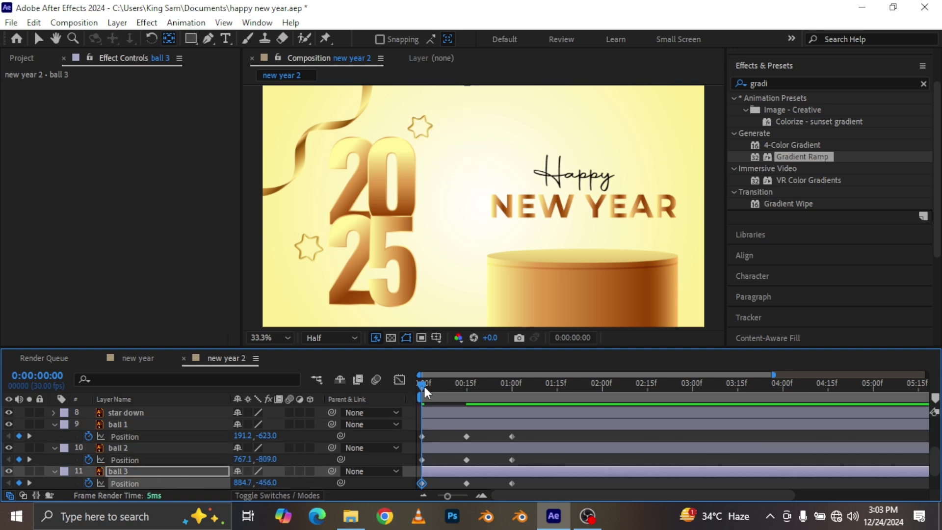
Step: Shift the landing keyframes to frame 10 and lift the balls slightly at frame 16 for a bounce
left_click_drag(425, 386, 454, 393)
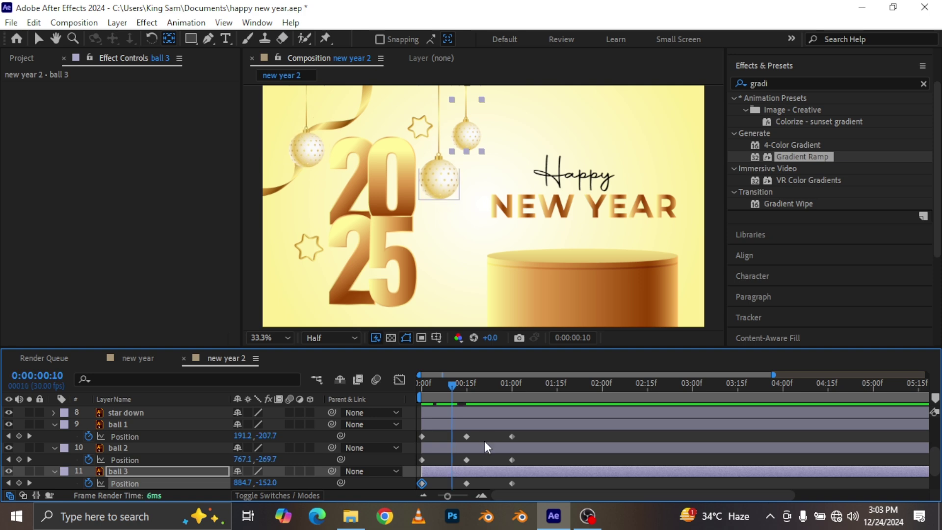
left_click_drag(483, 441, 450, 490)
left_click_drag(455, 383, 469, 384)
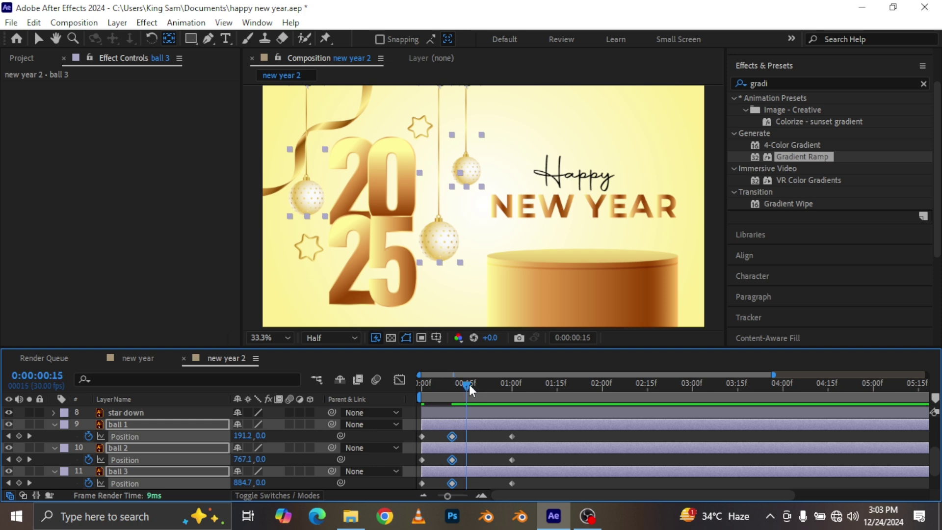
left_click_drag(260, 435, 219, 434)
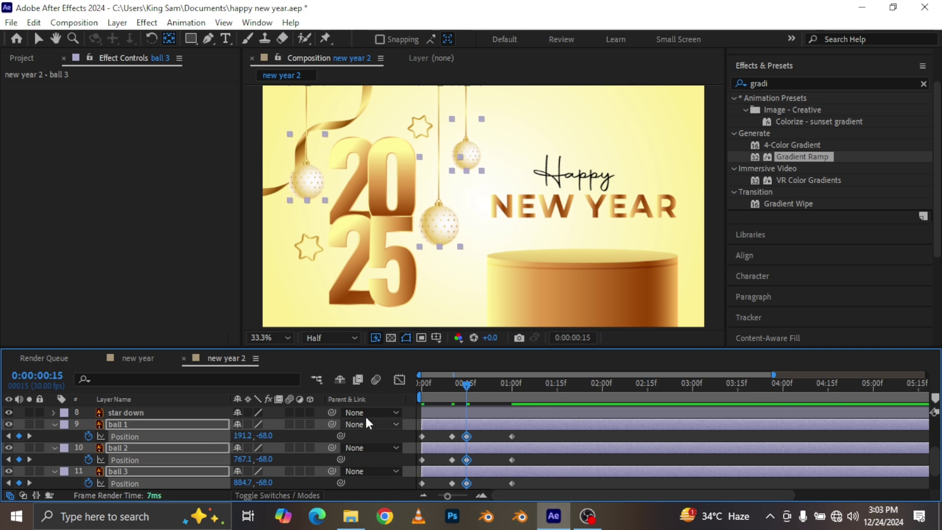
Step: Preview the ball drop animation from the start
left_click(419, 387)
key("space")
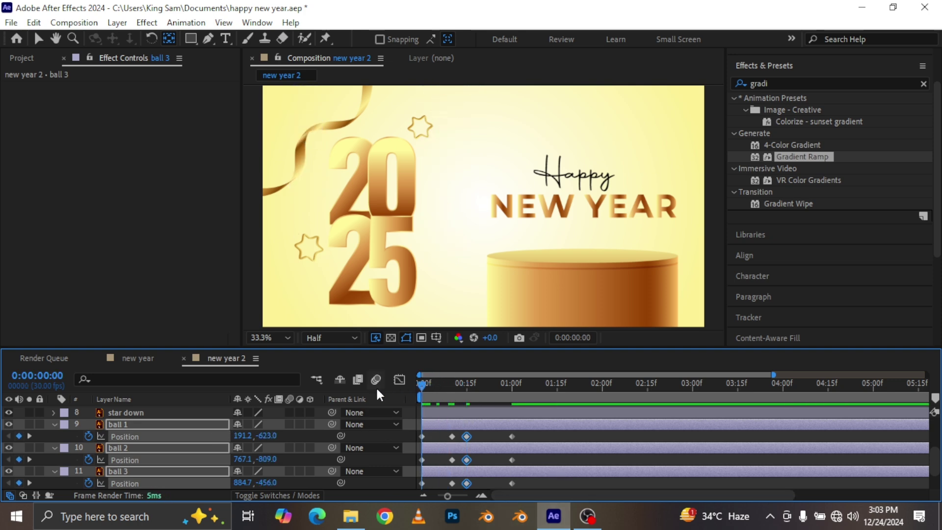
key("space")
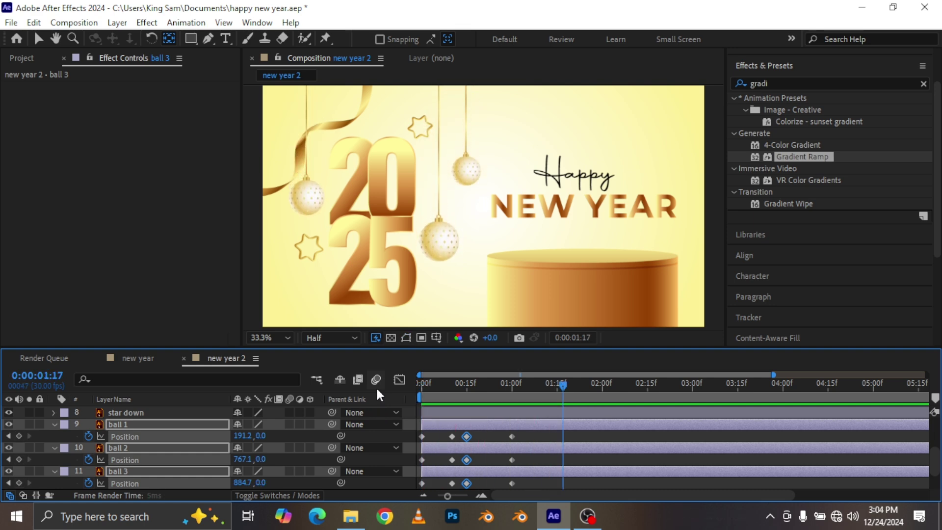
left_click_drag(537, 482, 417, 433)
Step: Easy Ease the ball keyframes and lengthen the ease into the landing keyframe in the speed graph
key("F9")
left_click(399, 380)
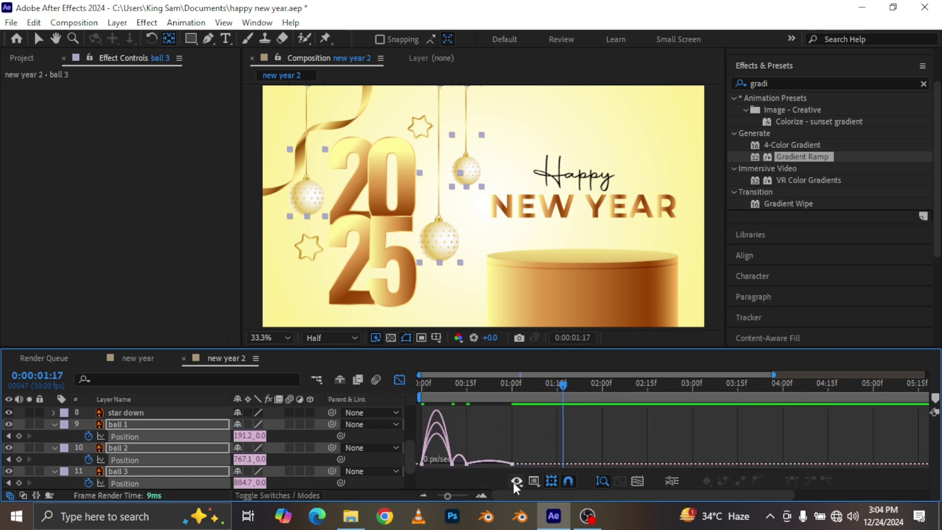
left_click_drag(525, 461, 500, 471)
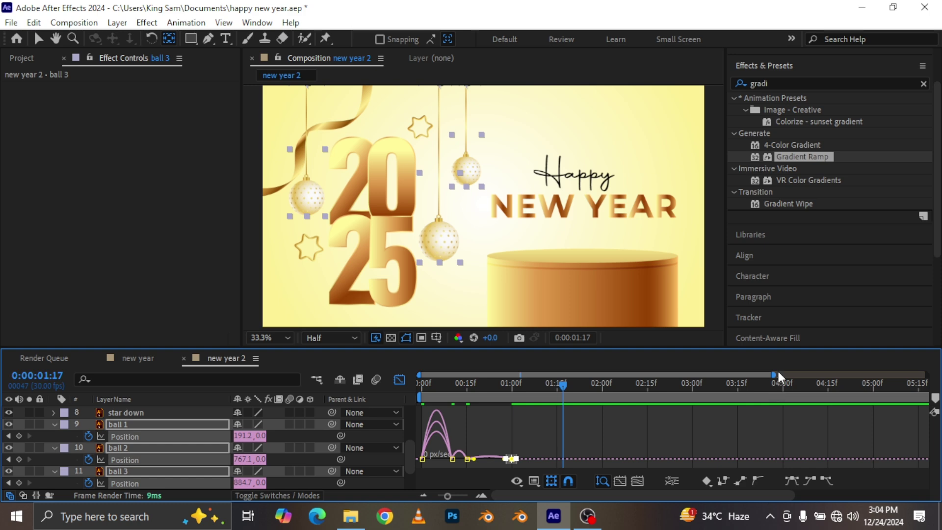
left_click_drag(777, 374, 550, 375)
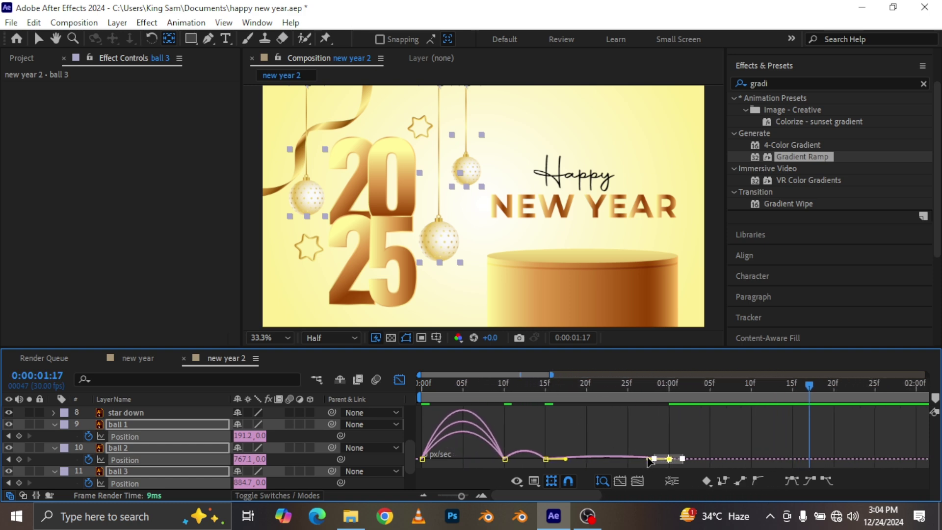
left_click_drag(649, 459, 616, 460)
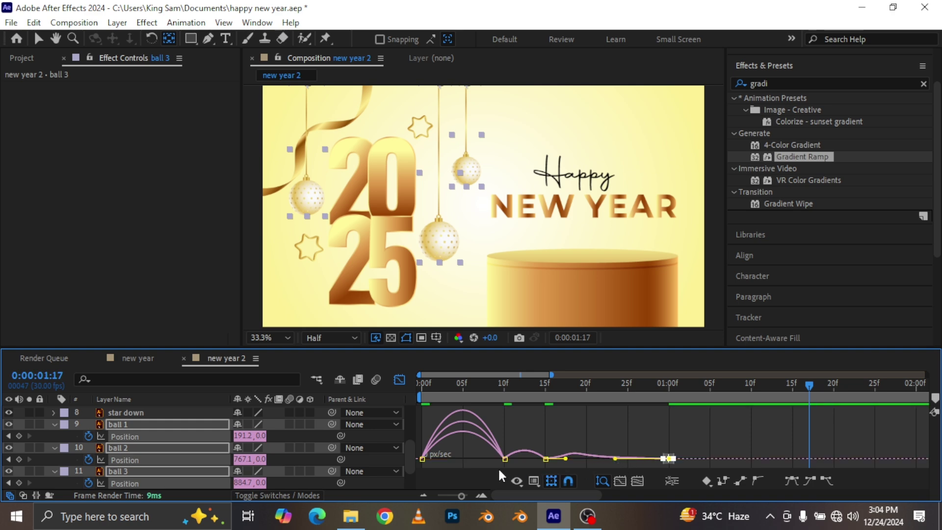
left_click_drag(519, 466, 486, 455)
Step: Flatten the balls' speed curve after frame 10, then preview the smoothed drop
left_click(550, 378)
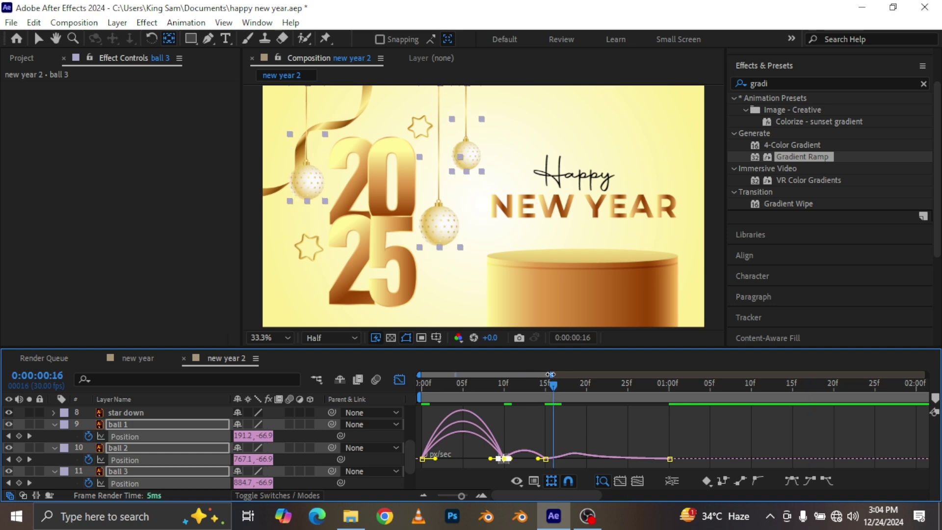
left_click_drag(551, 375, 494, 377)
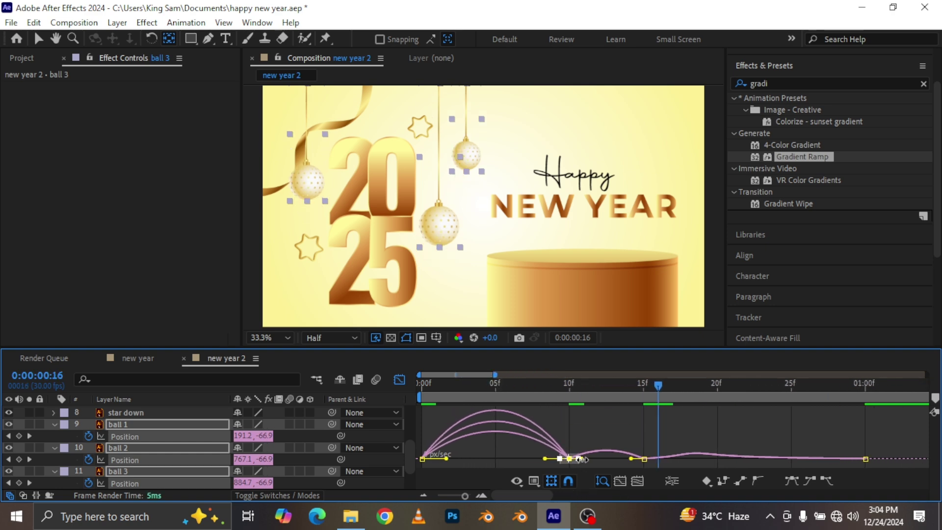
left_click_drag(581, 459, 599, 458)
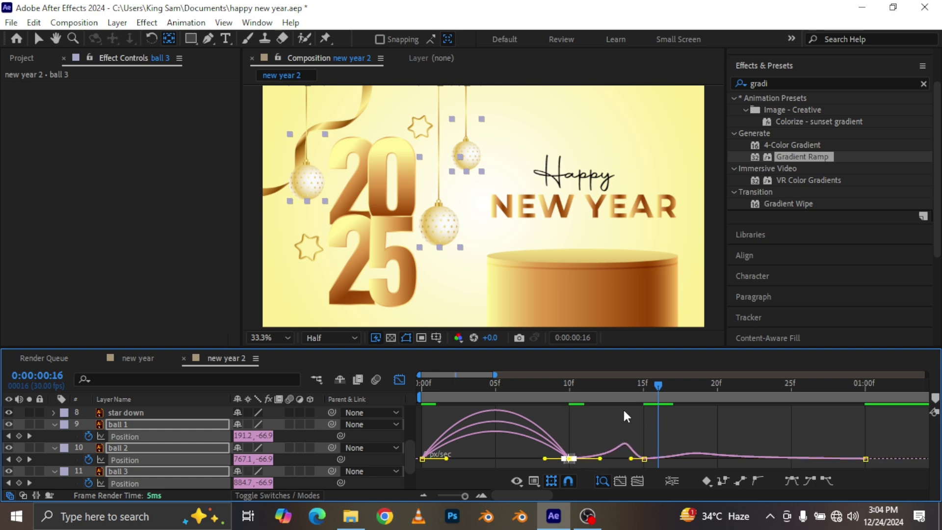
left_click(511, 383)
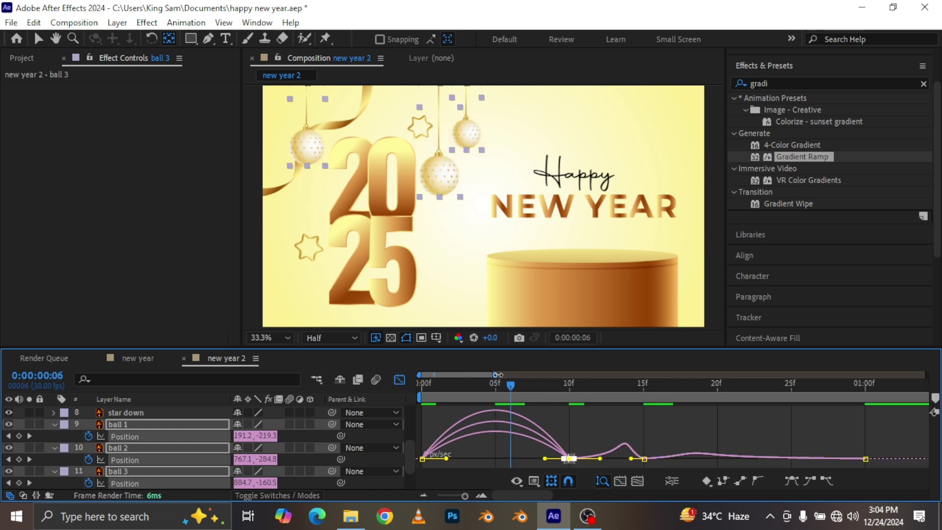
left_click_drag(495, 375, 686, 385)
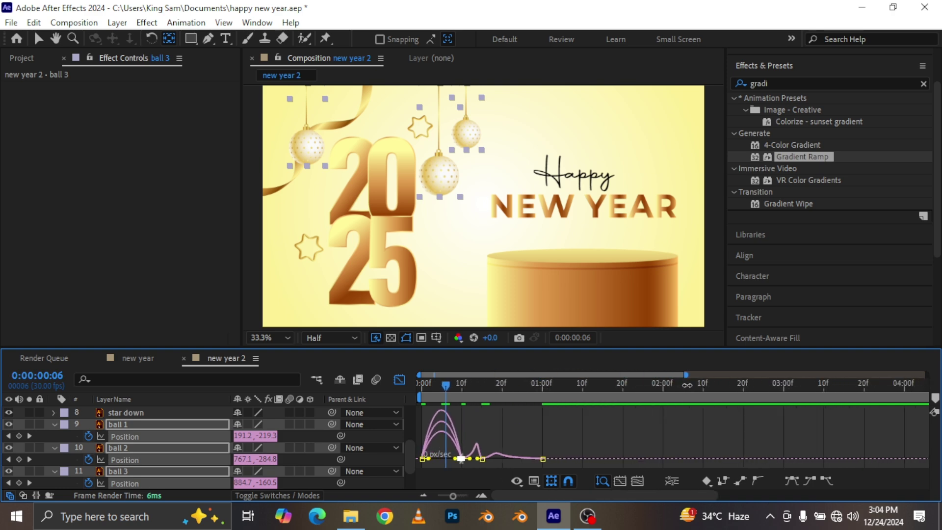
left_click(399, 380)
left_click_drag(503, 383, 367, 390)
key("space")
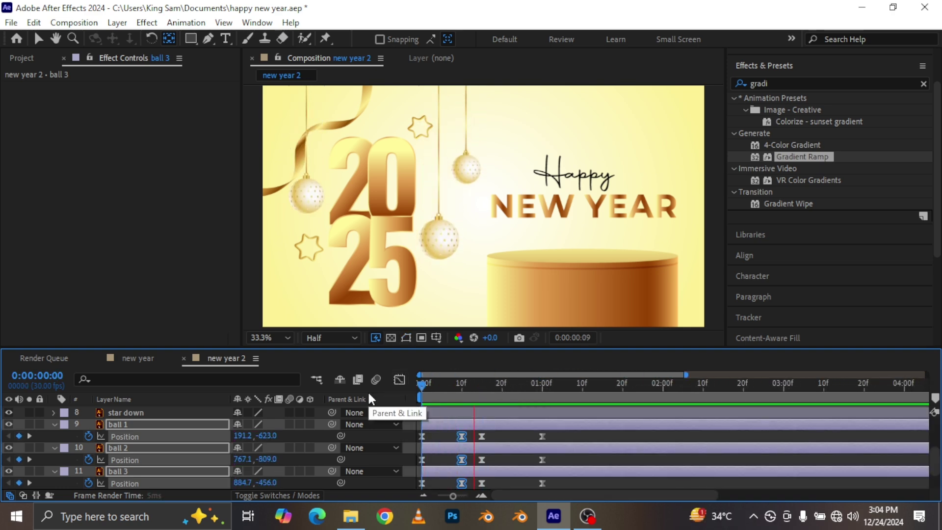
key("space")
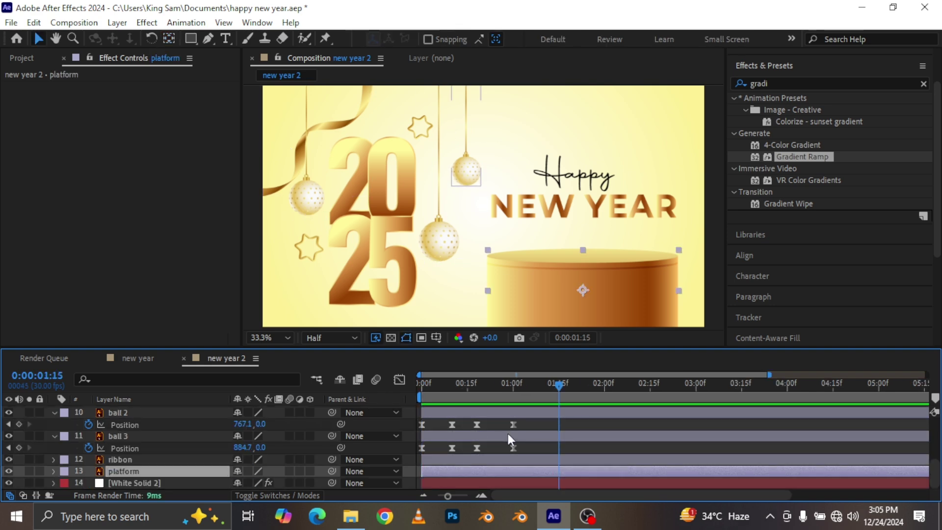
Step: Delay ball 2's drop slightly and ball 3's after it, then preview
scroll(508, 433, "up", 2)
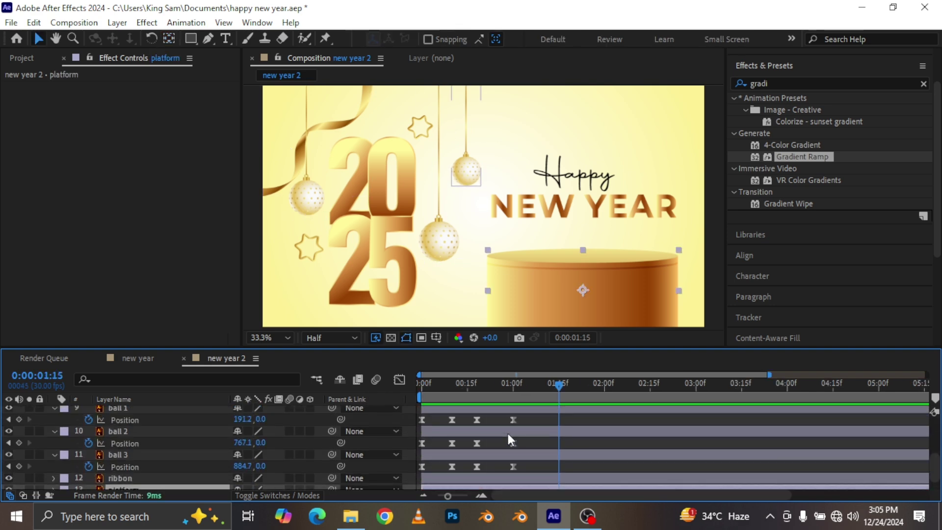
left_click_drag(451, 432, 472, 432)
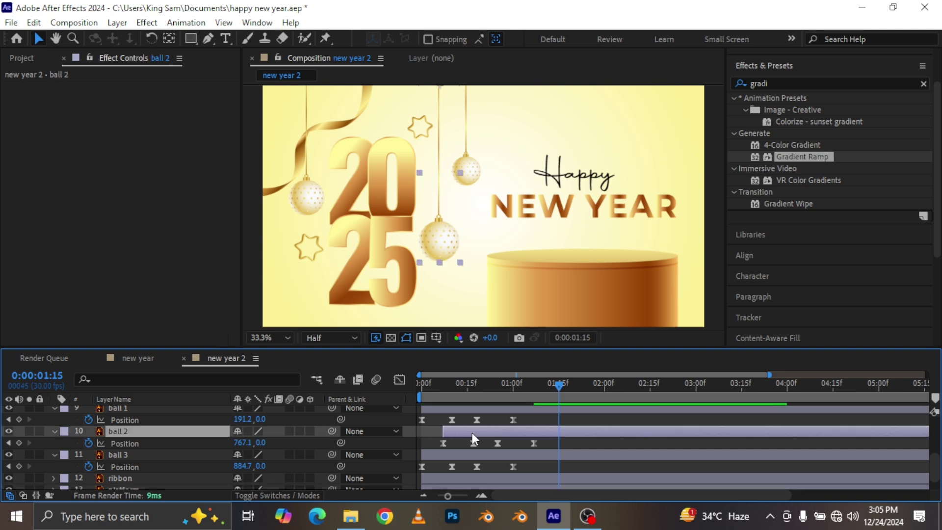
left_click_drag(434, 457, 469, 454)
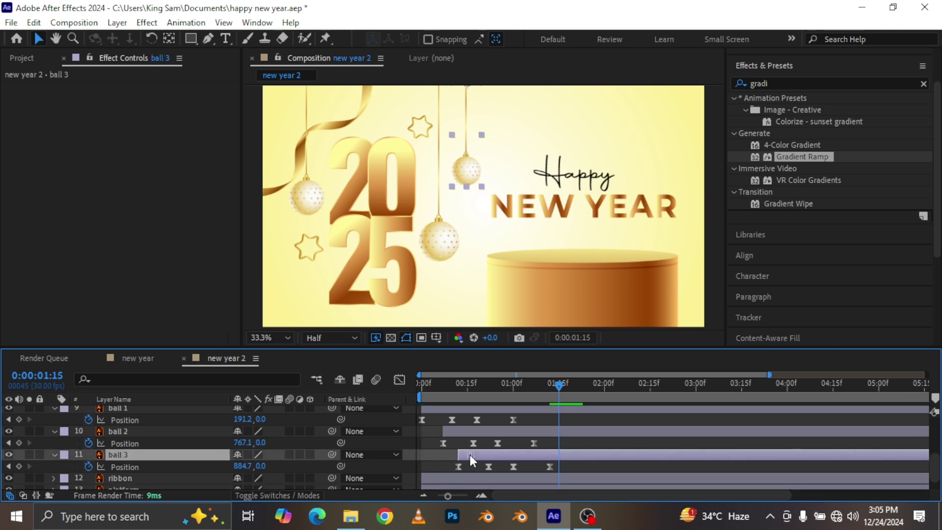
left_click(437, 383)
key("Home")
key("space")
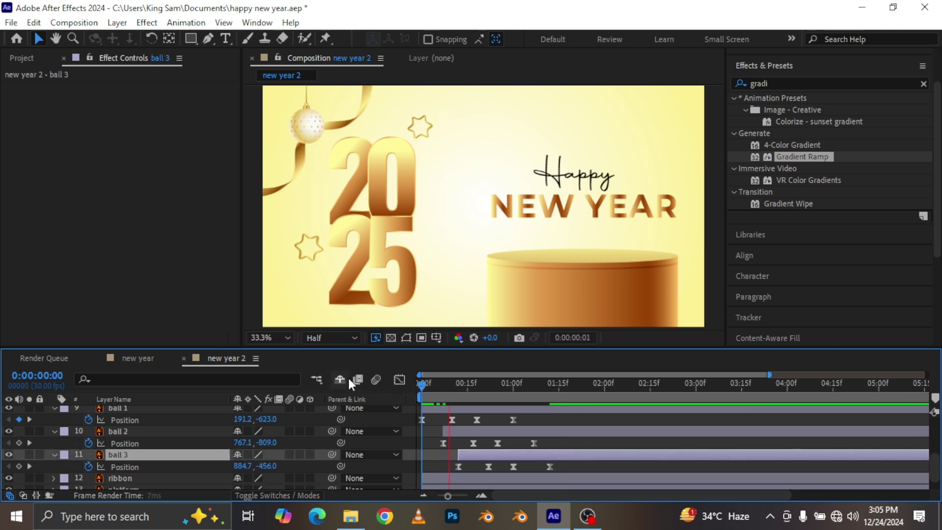
key("space")
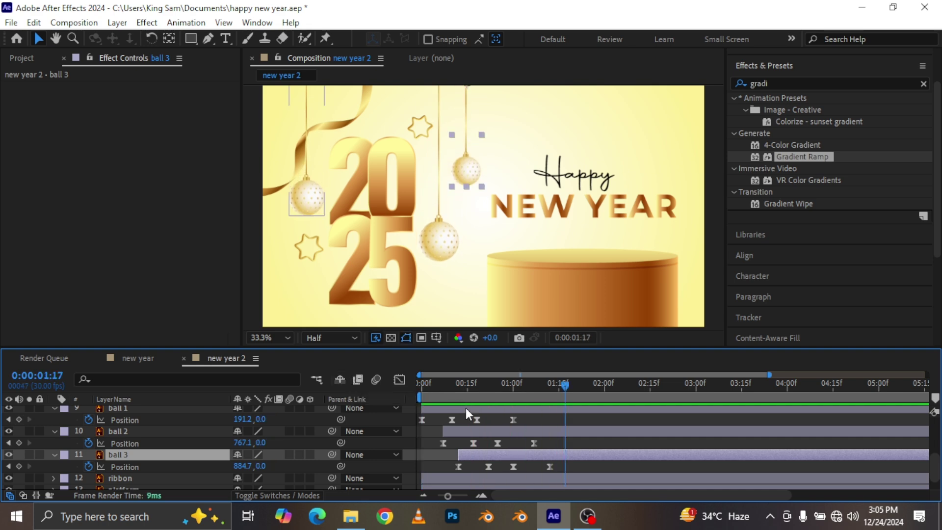
Step: Nudge ball 3 later, then move all three balls' final Position keyframes later together and preview
left_click_drag(479, 454, 486, 456)
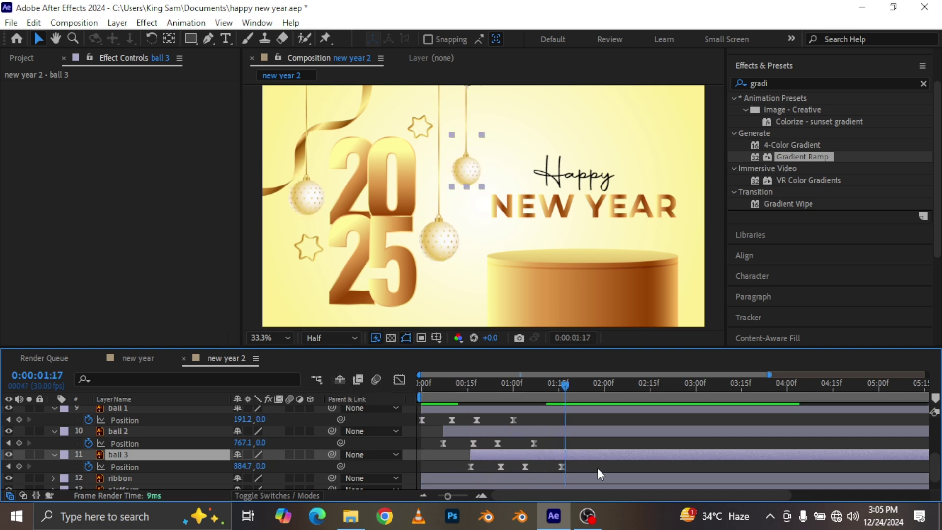
left_click(577, 383)
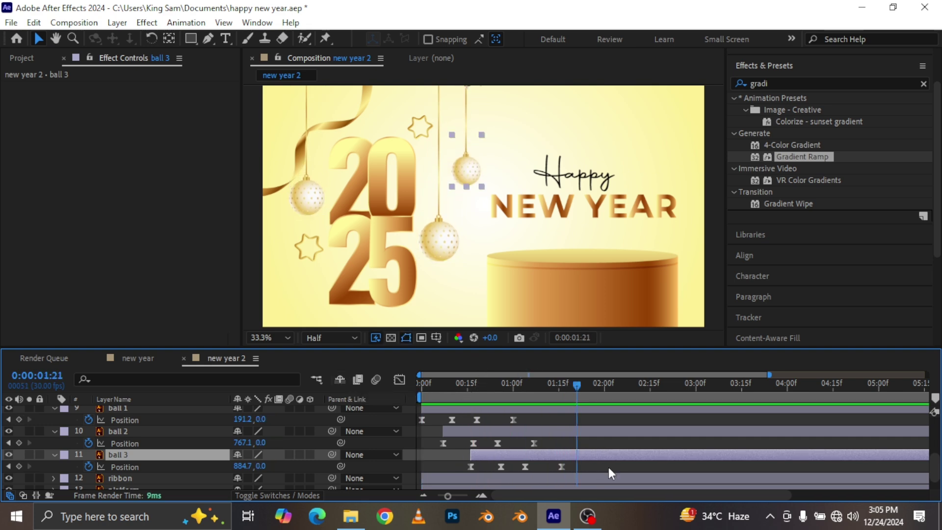
left_click(562, 467)
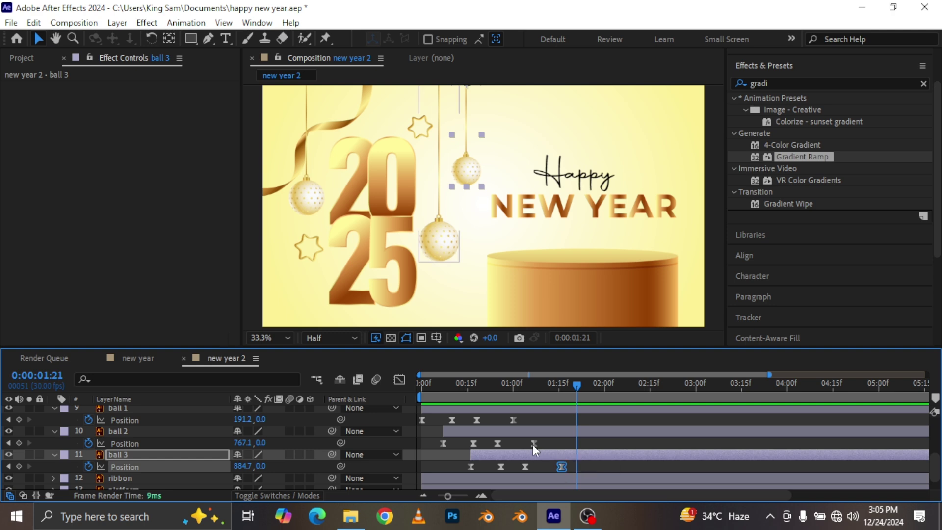
left_click(533, 443, "shift")
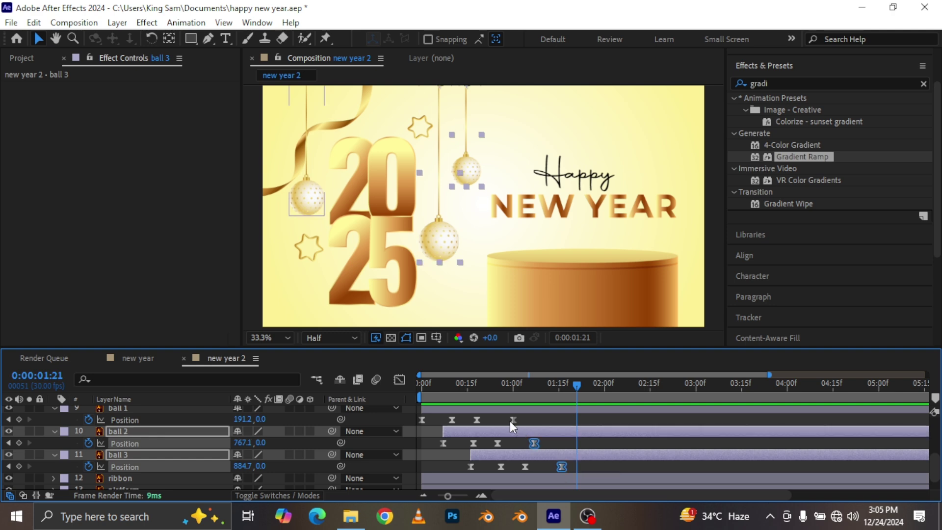
left_click(513, 420, "shift")
left_click_drag(513, 419, 548, 419)
key("Home")
key("space")
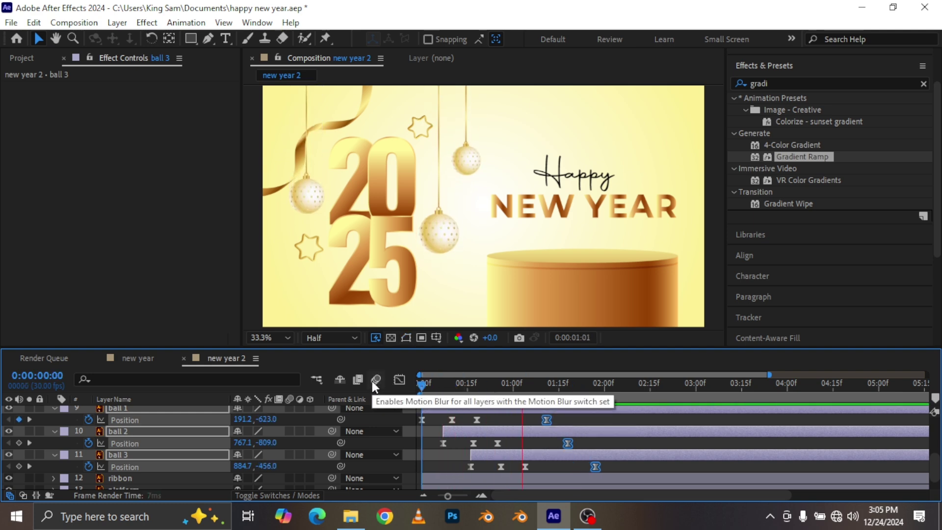
key("space")
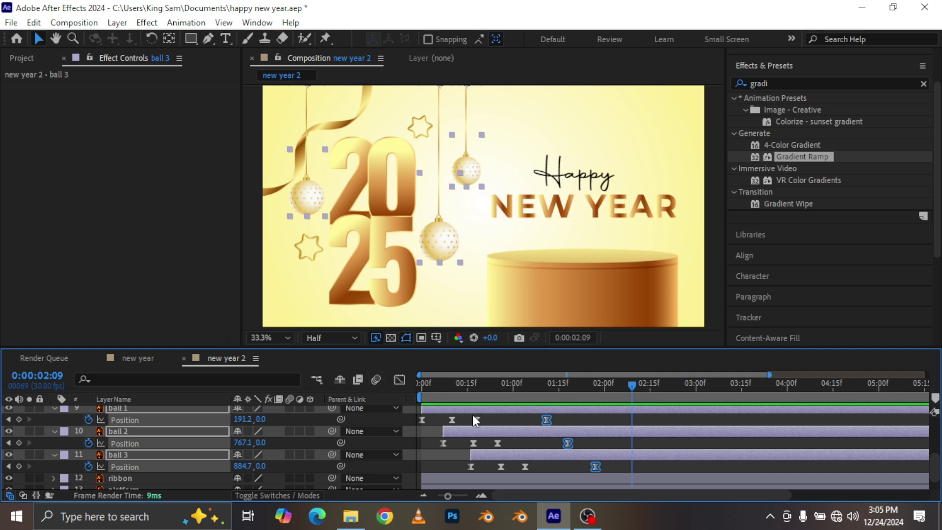
left_click(631, 256)
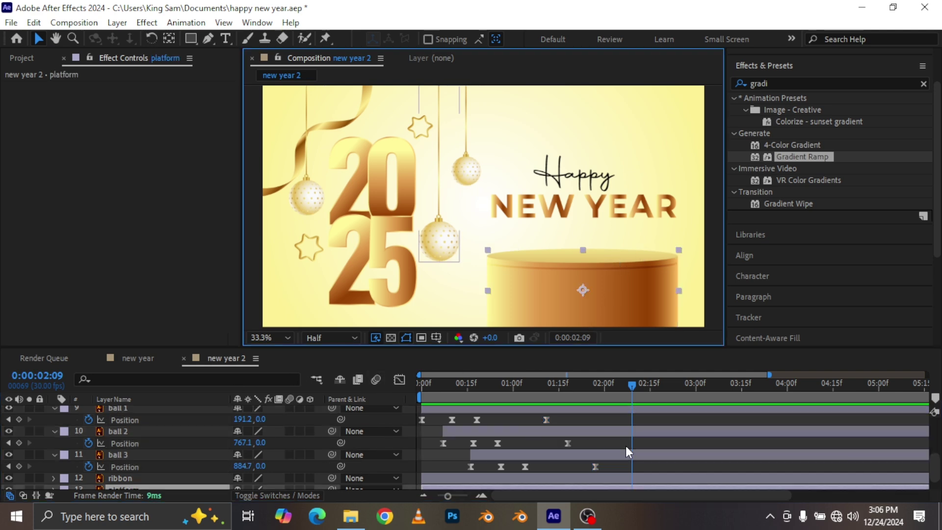
Step: Start the platform layer later and keyframe it below the frame at 0:00:00:07
scroll(625, 445, "down", 2)
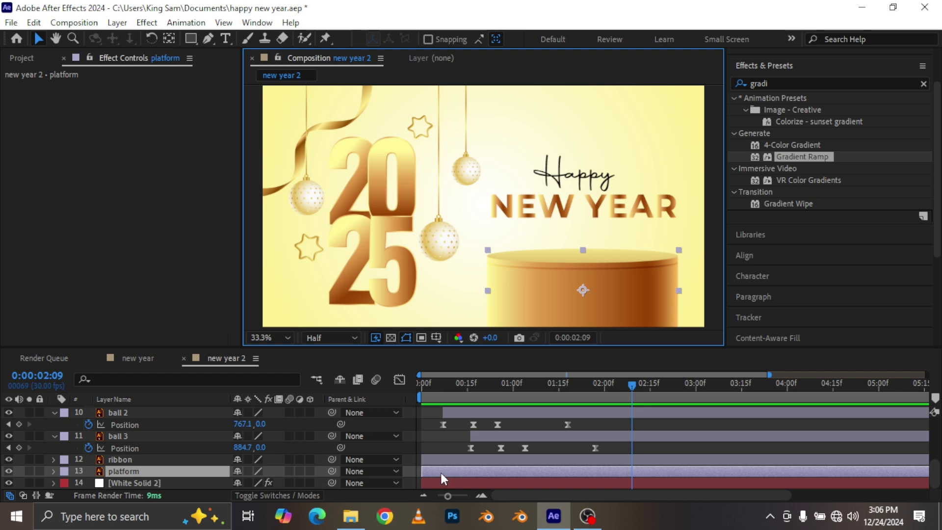
left_click_drag(440, 473, 462, 474)
key("p")
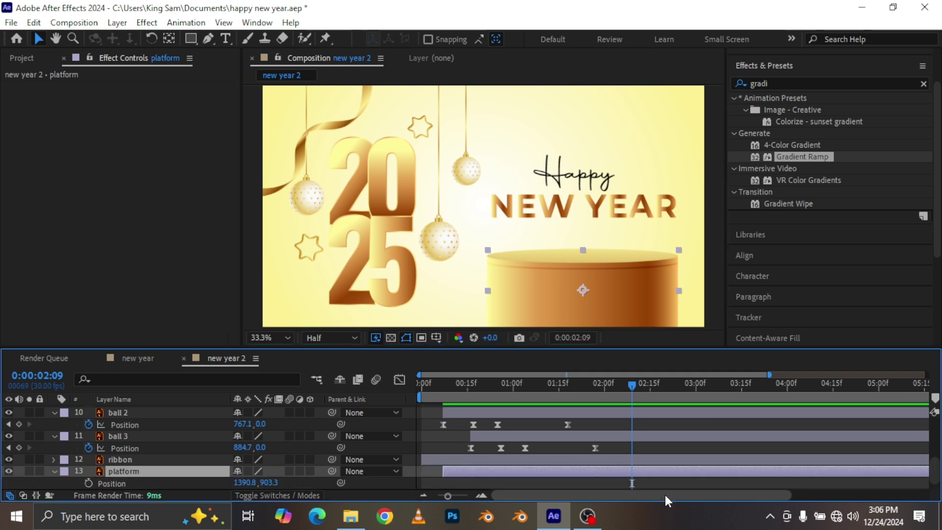
left_click(87, 484)
left_click_drag(633, 385, 617, 385)
left_click_drag(548, 393, 445, 399)
left_click_drag(269, 482, 634, 455)
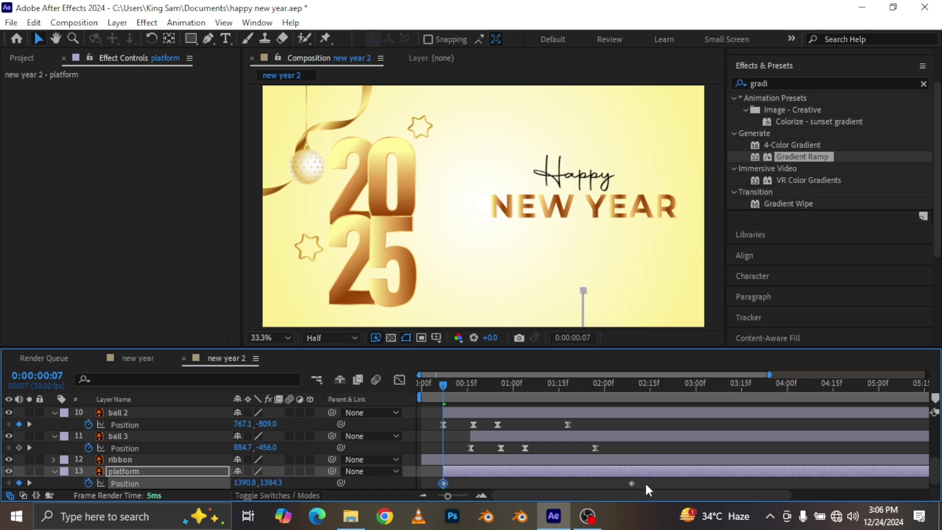
Step: Ease the platform's Position keyframes with a long final slowdown and short first ease, then preview
scroll(490, 486, "down", 1)
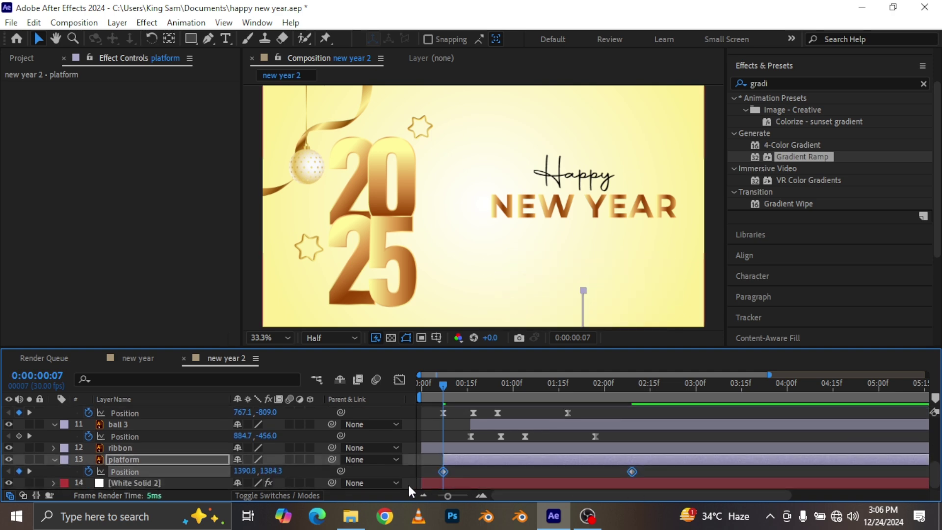
key("F9")
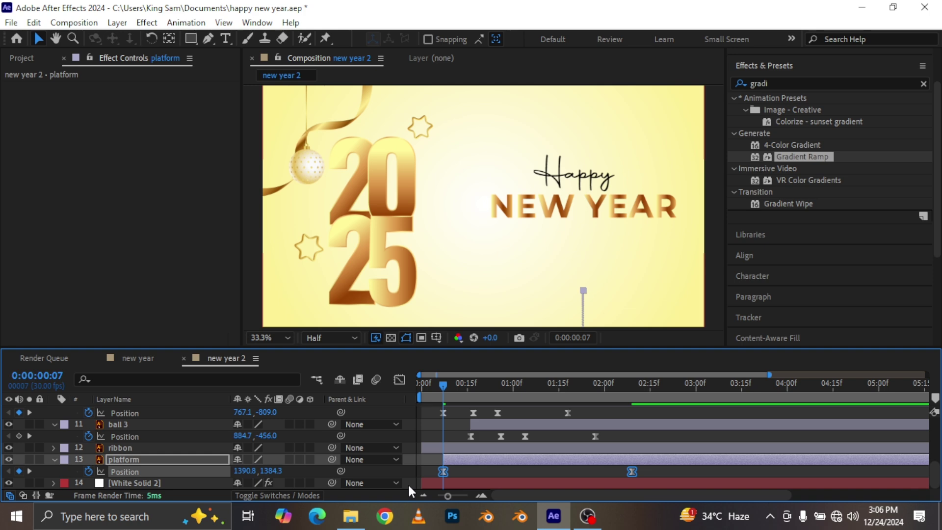
left_click(399, 380)
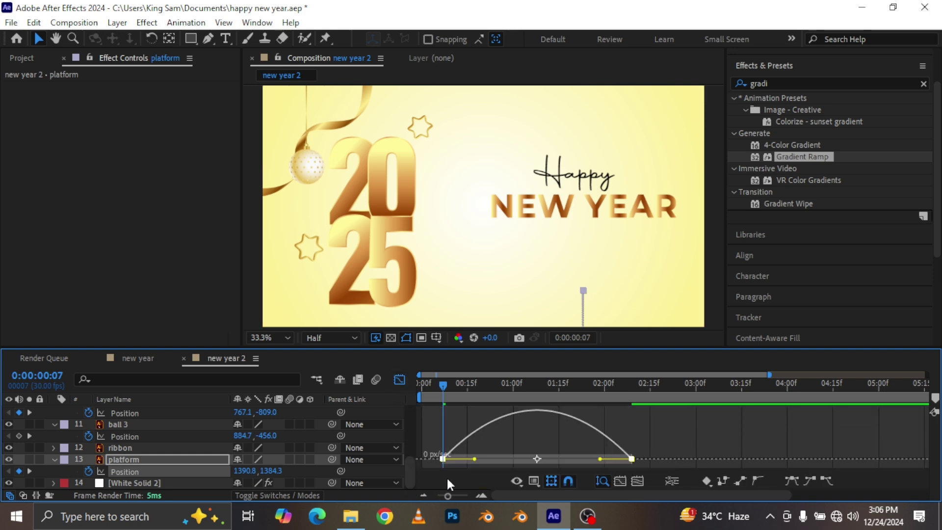
left_click_drag(599, 459, 553, 461)
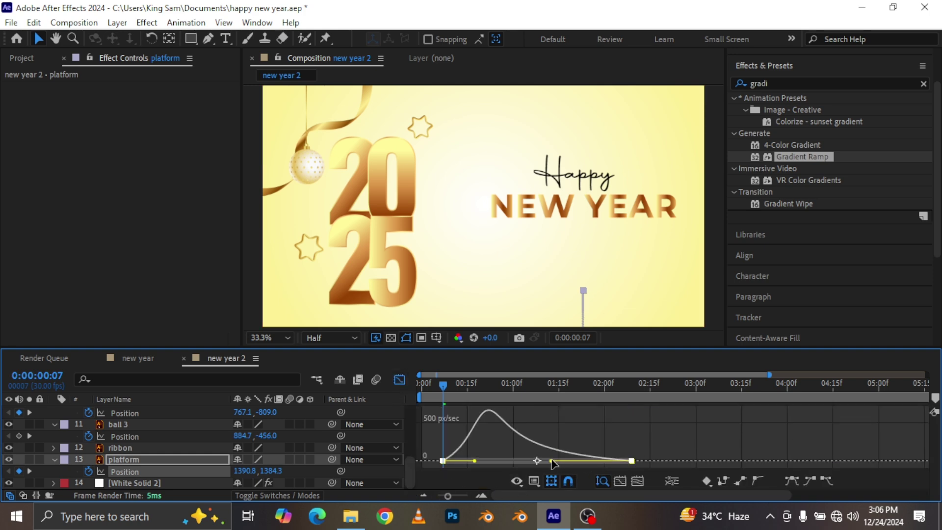
left_click_drag(474, 460, 462, 461)
left_click(400, 380)
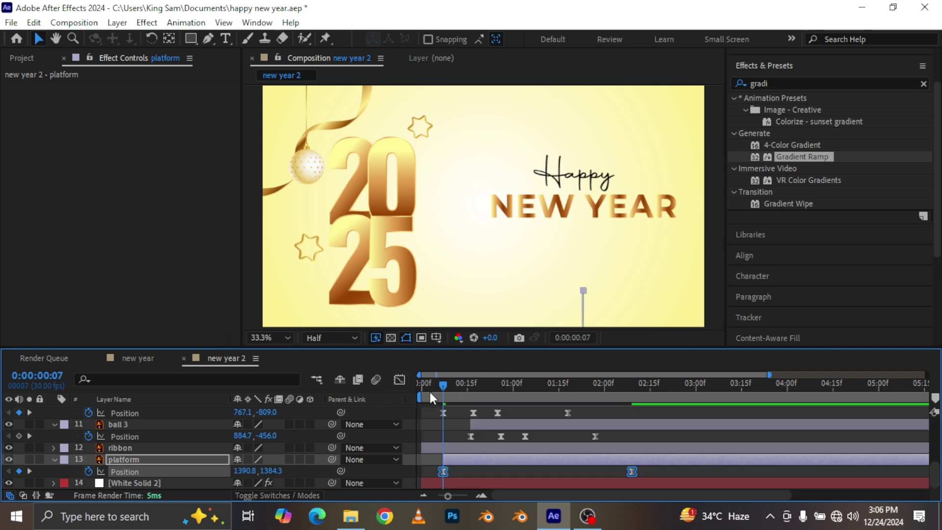
key("space")
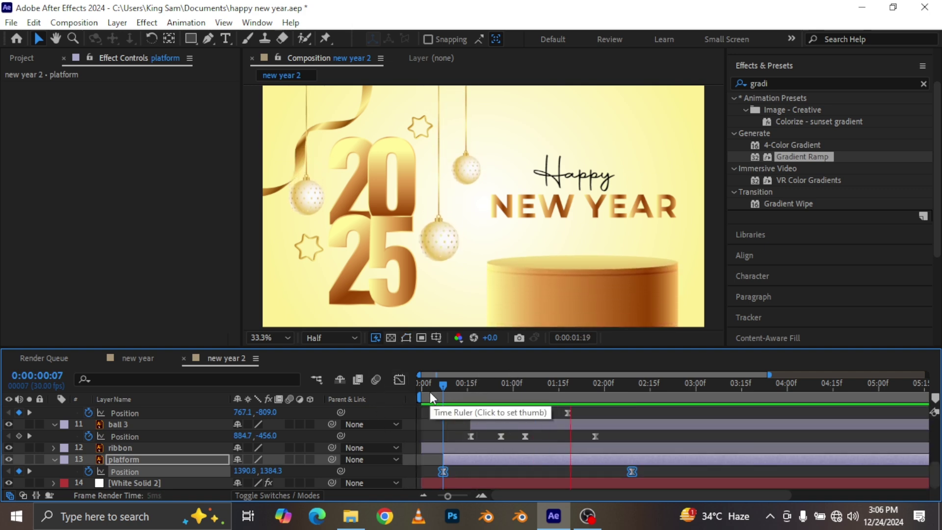
key("space")
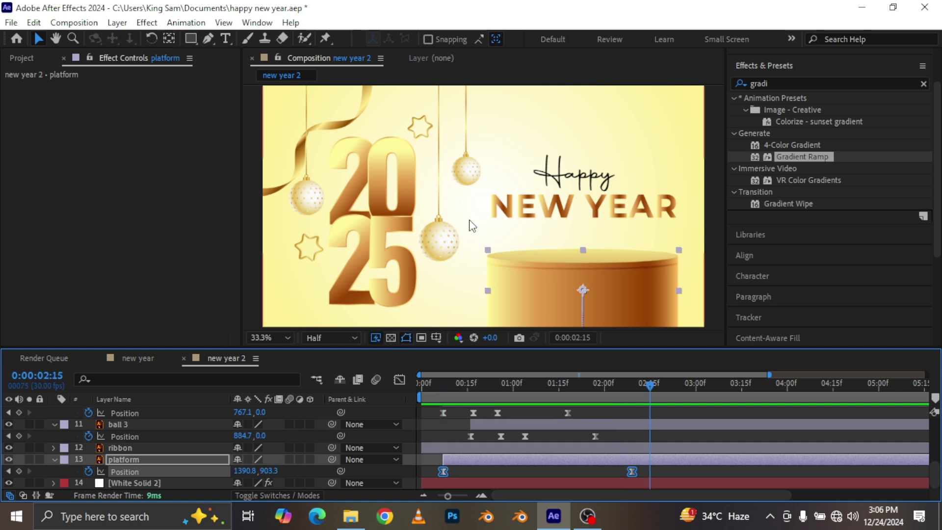
left_click(574, 218)
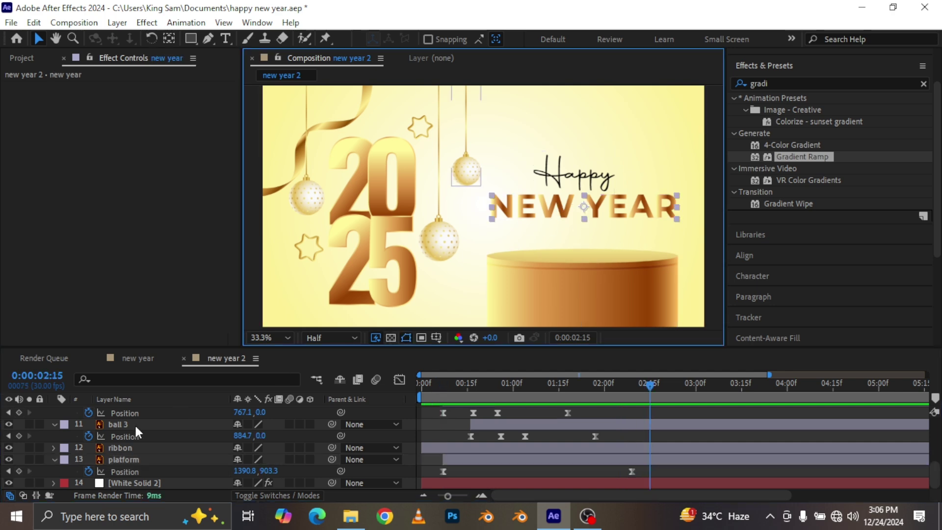
Step: Keyframe happy and new year Opacity from 0% at the start to 100% at 0:00:00:18
scroll(133, 432, "up", 5)
left_click(120, 411, "ctrl")
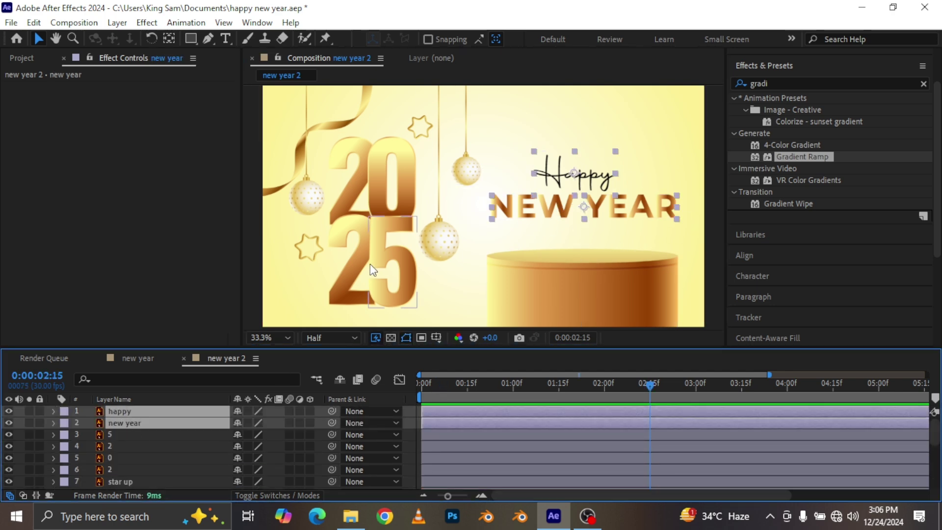
key("t")
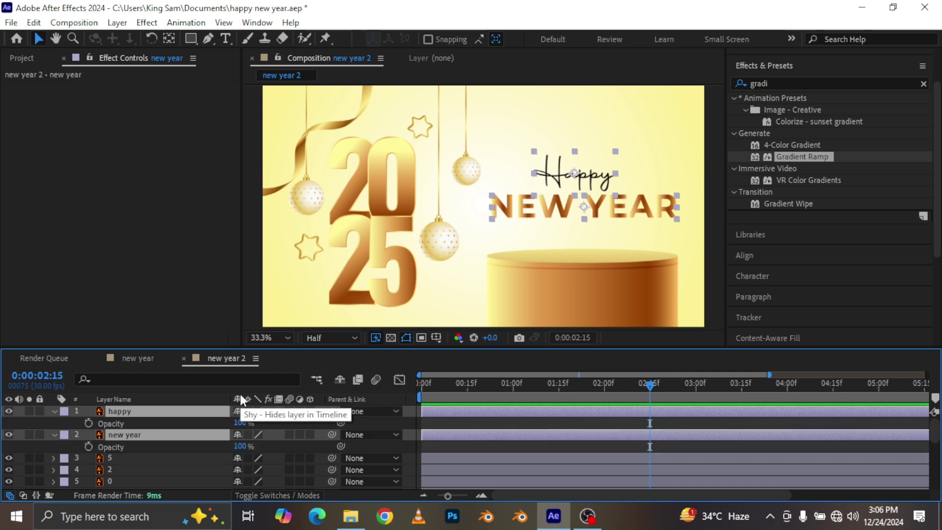
left_click(478, 383)
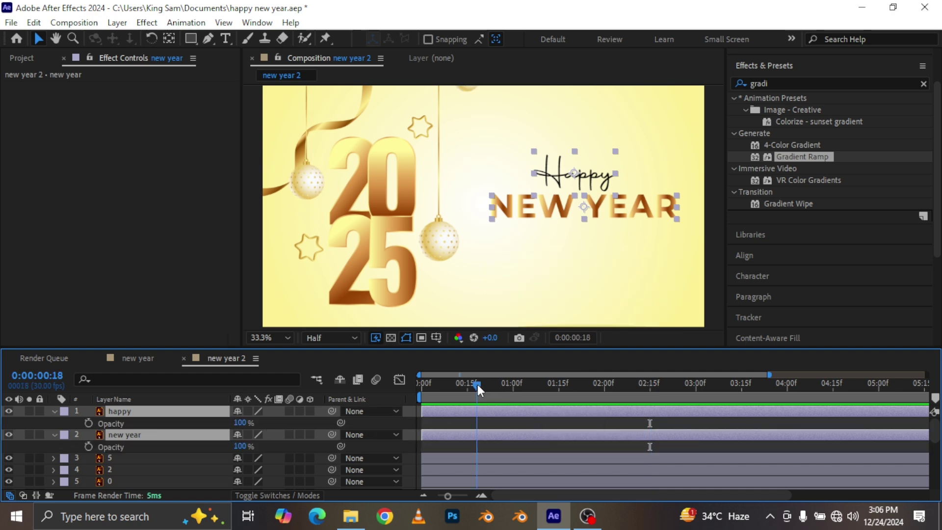
left_click(88, 422)
left_click(88, 446)
left_click_drag(431, 387, 405, 395)
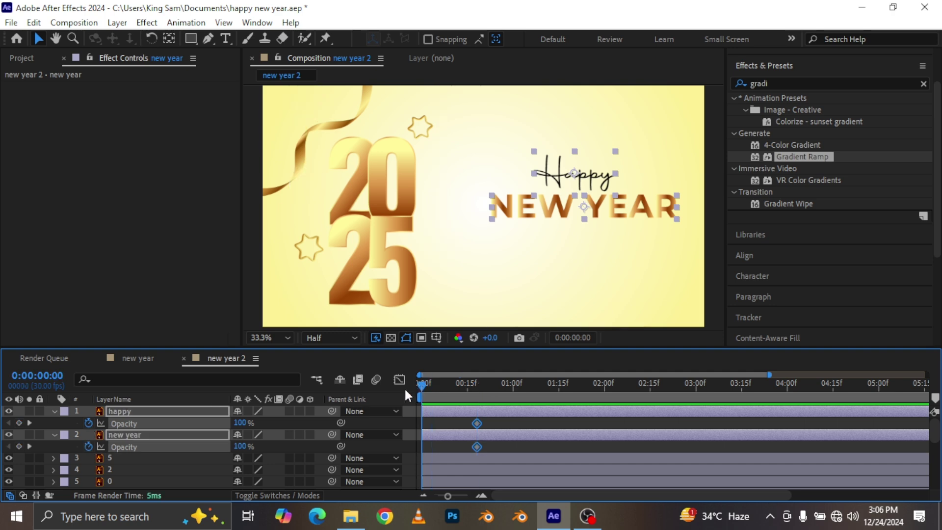
left_click_drag(242, 446, 161, 449)
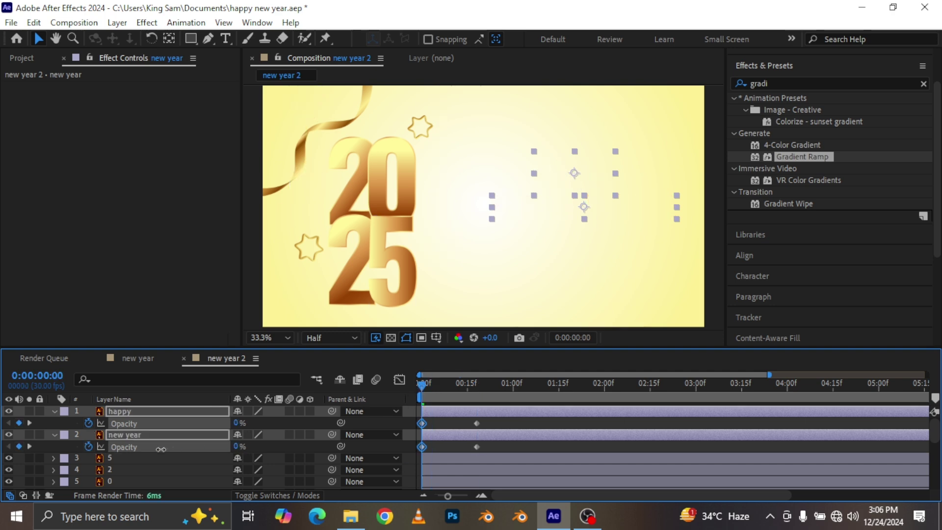
Step: Delay both text layers to about 1:06 and make happy start before NEW YEAR
left_click_drag(508, 413, 612, 413)
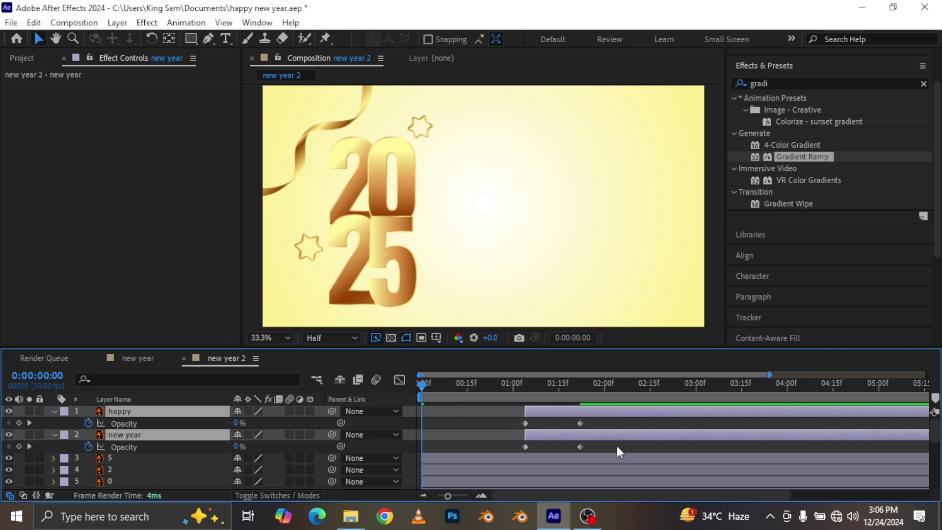
left_click(607, 425)
left_click_drag(584, 410, 552, 410)
left_click_drag(434, 377, 582, 384)
left_click(610, 438)
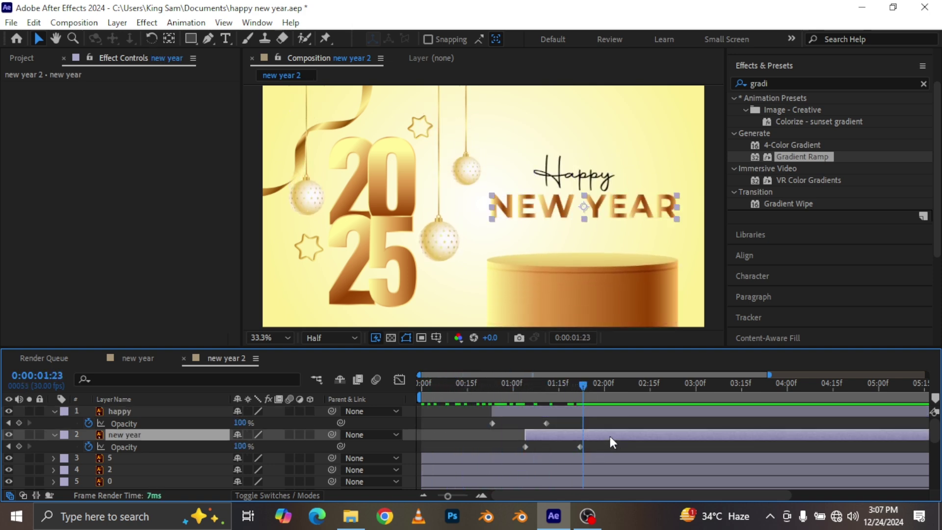
left_click(603, 411, "shift")
double_click(603, 412)
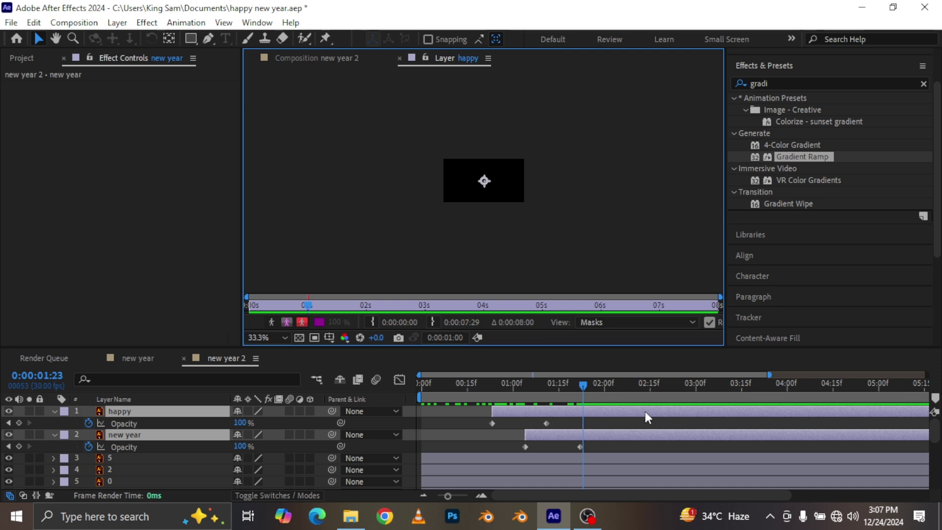
left_click(340, 57)
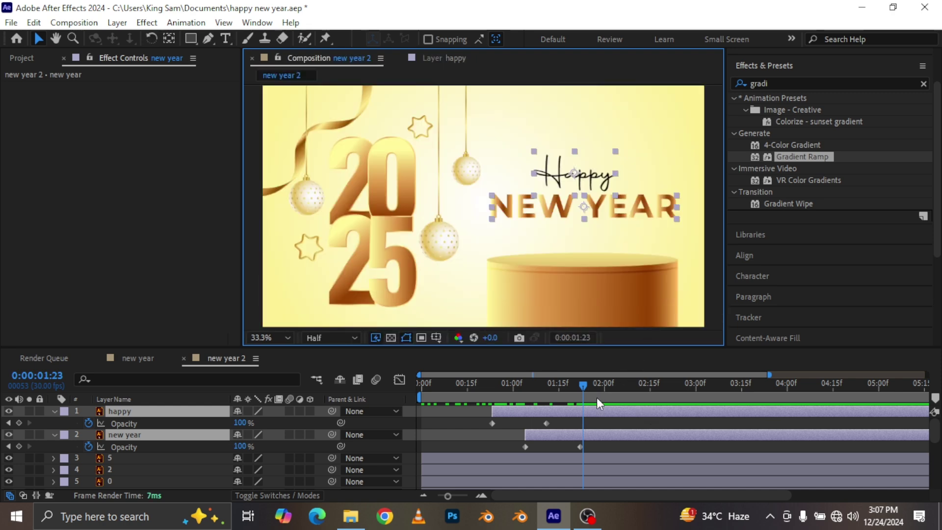
Step: Push both text layers later, delay NEW YEAR further after happy, and preview the fade-in
left_click_drag(590, 414, 667, 406)
left_click_drag(583, 384, 678, 385)
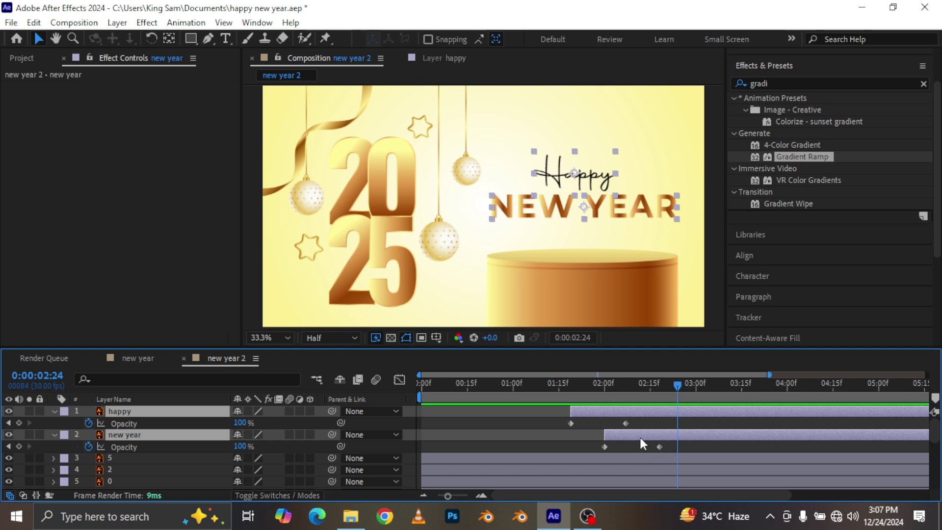
left_click_drag(632, 434, 649, 432)
left_click_drag(596, 392, 536, 386)
key("space")
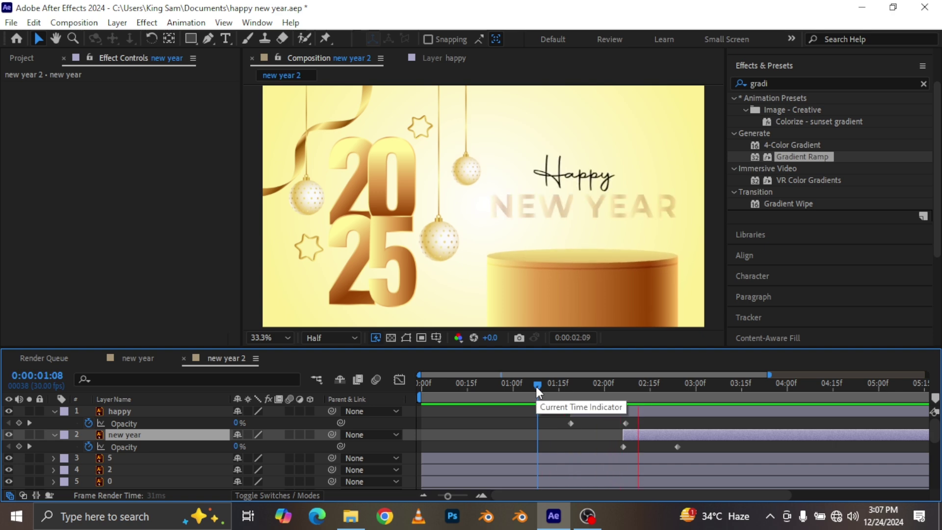
key("space")
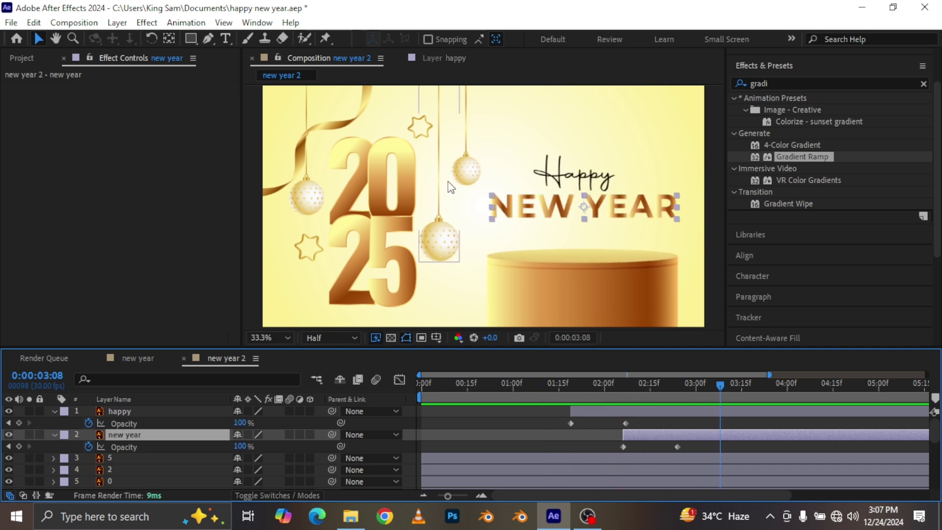
Step: Select the four 2025 digit layers and key their Scale at 100% at 0:19 and 110% at 0:14
left_click(365, 222)
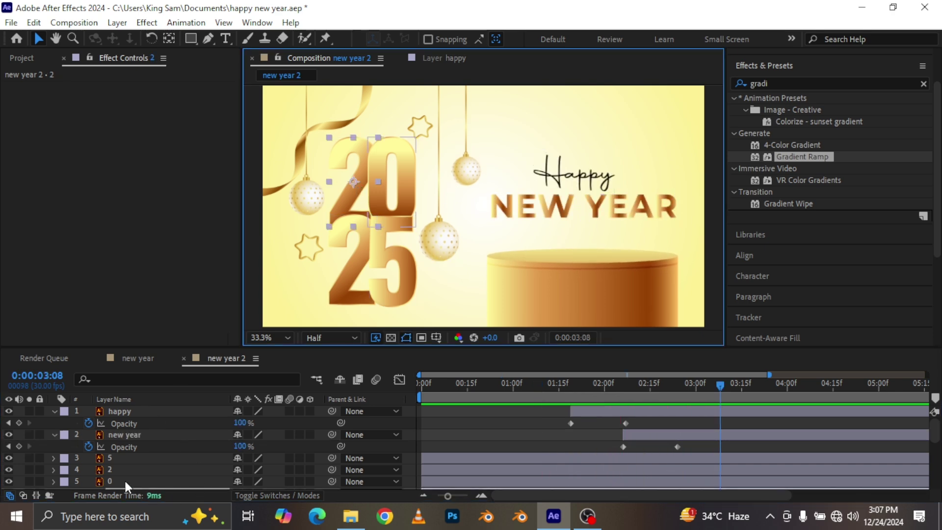
scroll(126, 465, "down", 1)
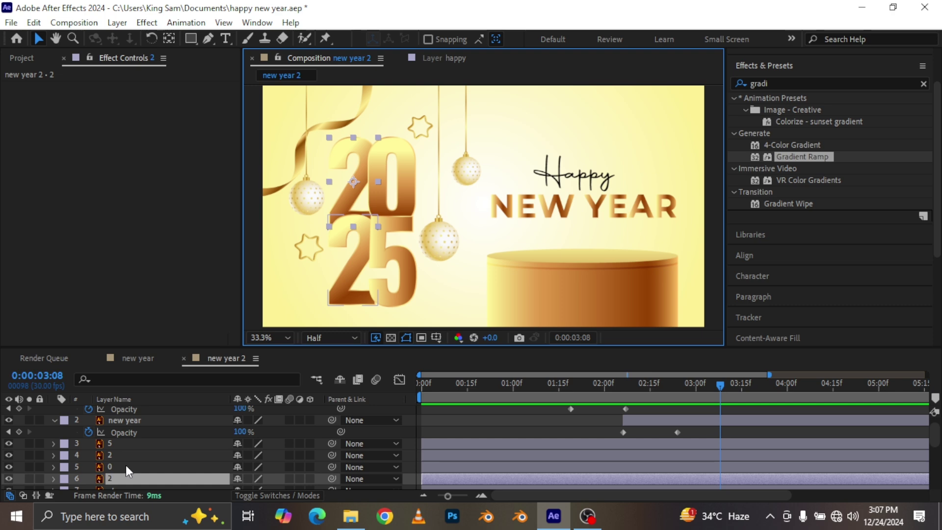
left_click(128, 441, "shift")
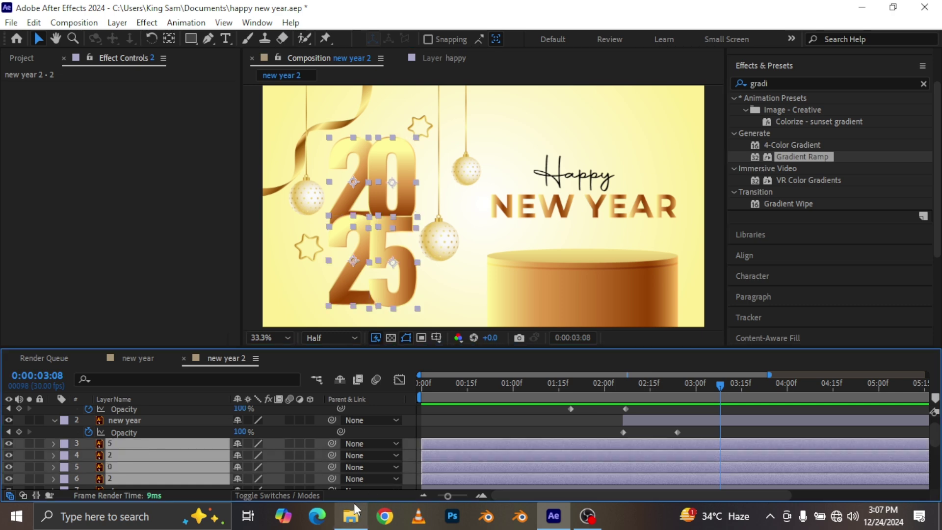
key("s")
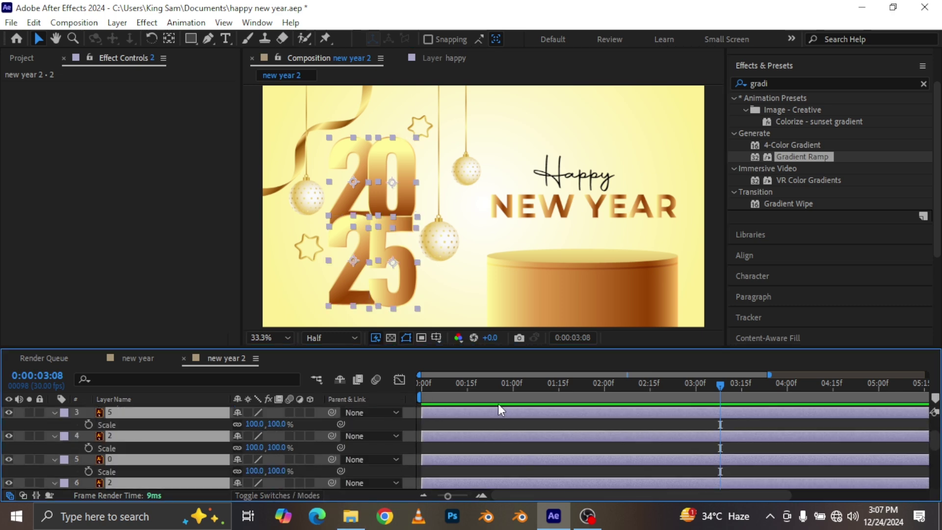
left_click_drag(443, 382, 464, 383)
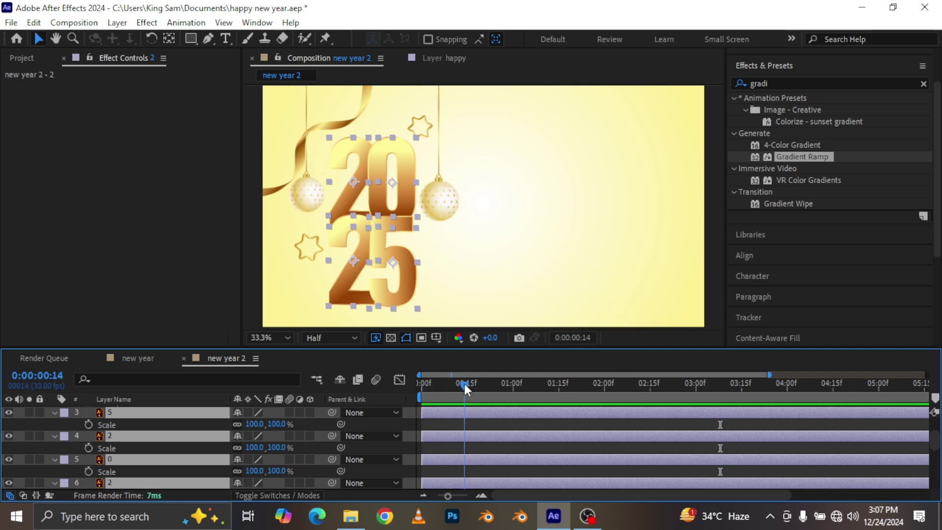
left_click(88, 424)
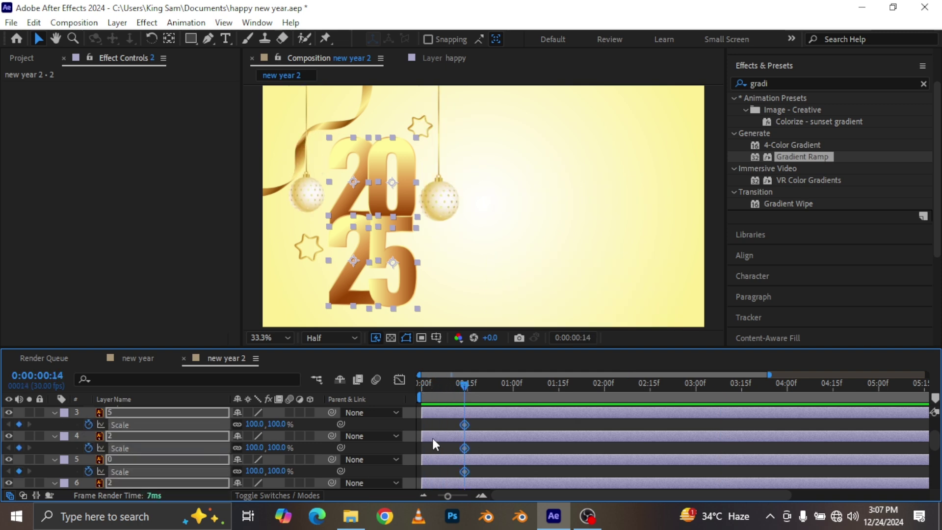
left_click_drag(464, 424, 487, 424)
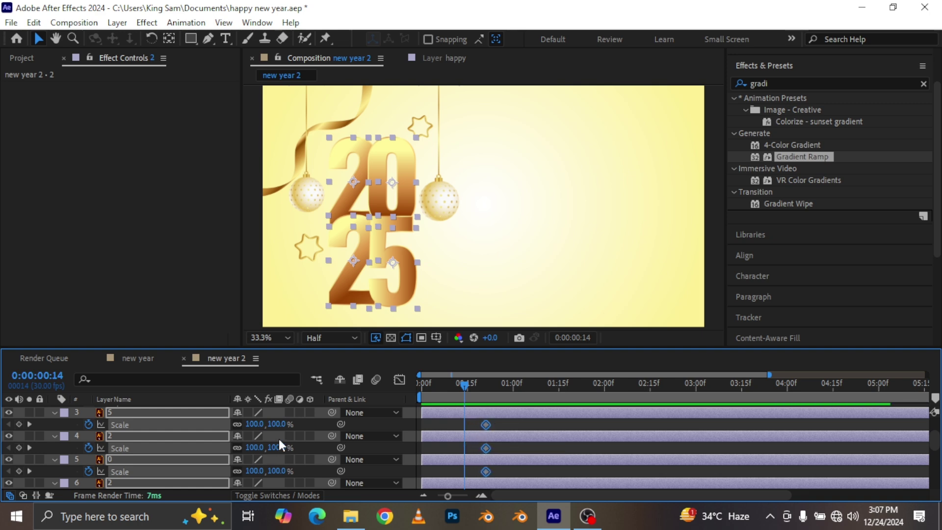
left_click(277, 423)
type("11")
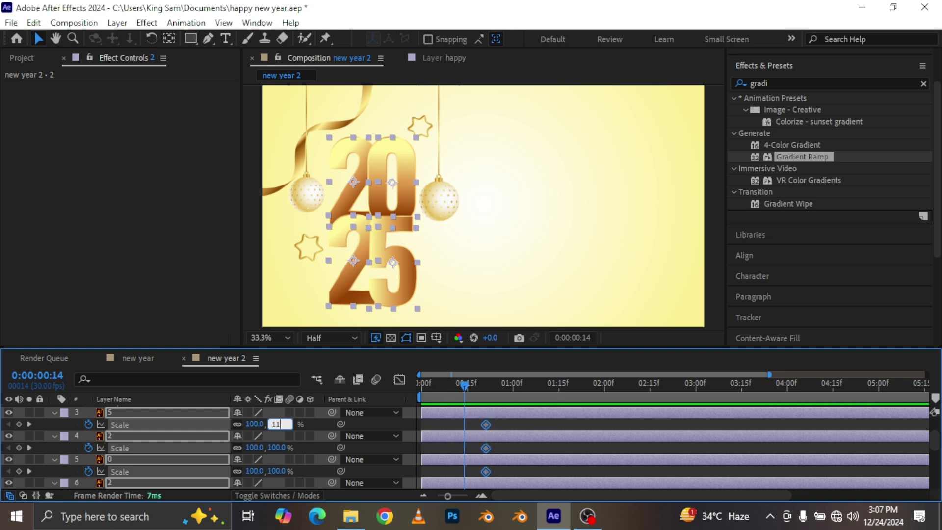
type("0")
key("Return")
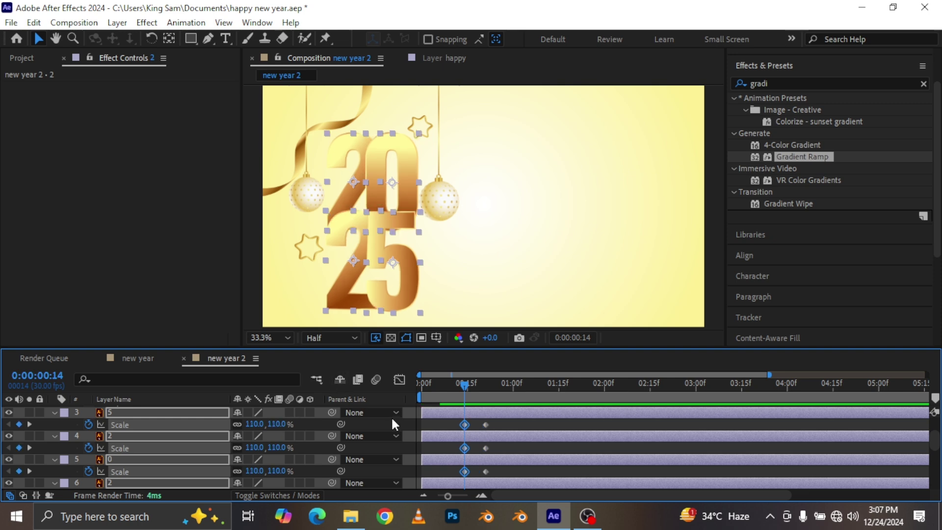
Step: Set the digits' Scale to 0% at frame 0 and preview the pop-in
left_click_drag(461, 386, 413, 387)
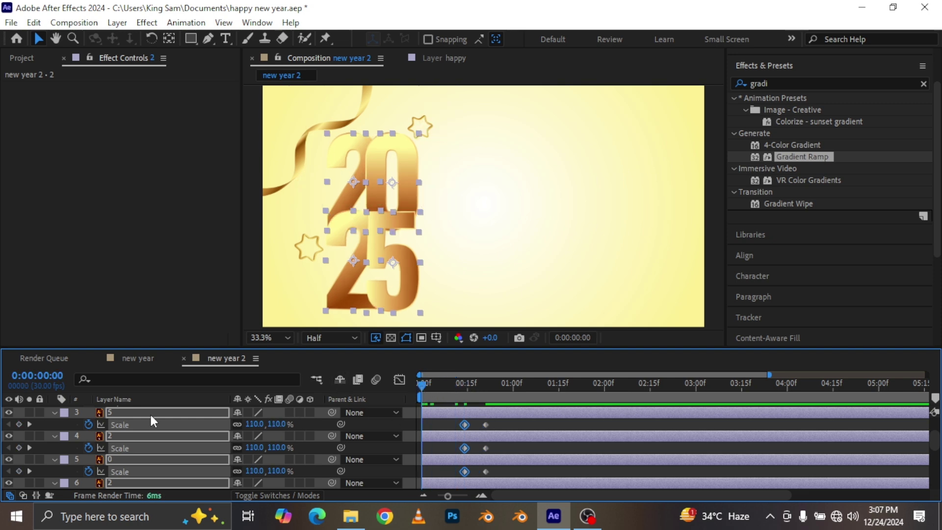
left_click(254, 423)
type("0")
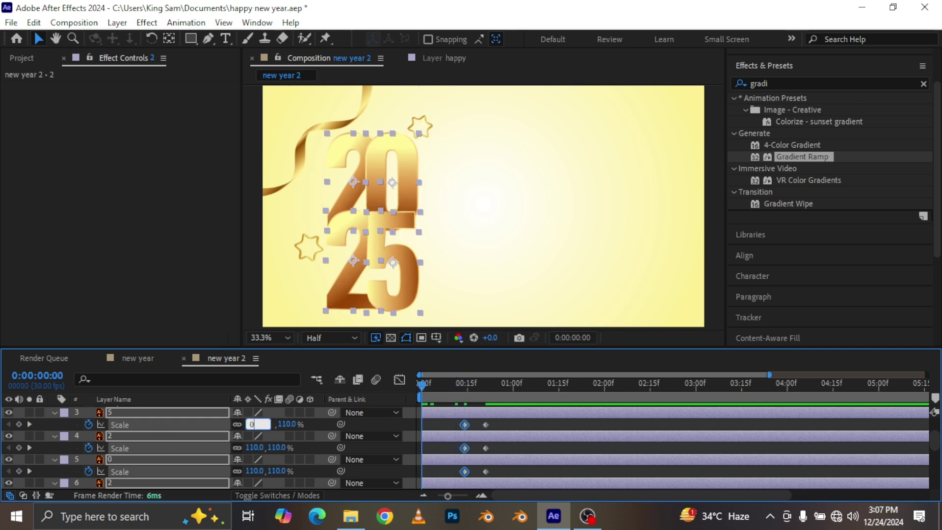
key("Return")
key("space")
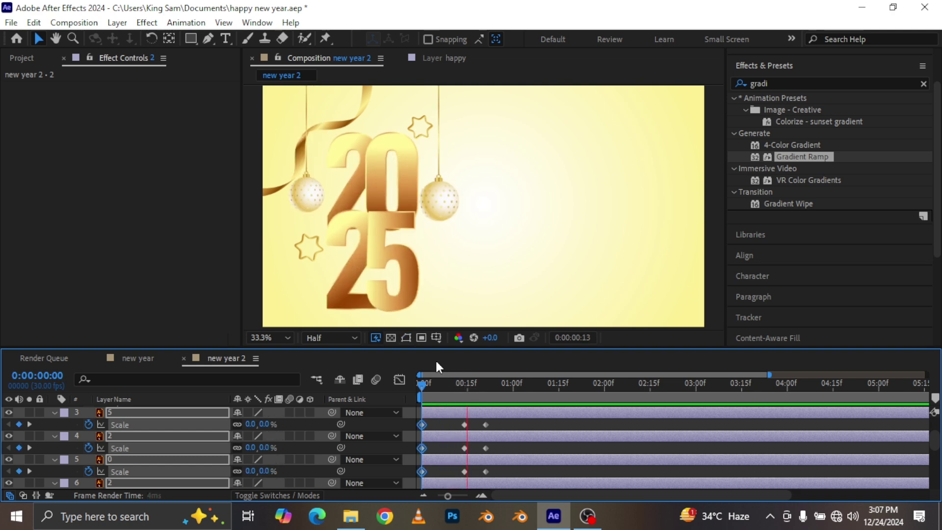
key("space")
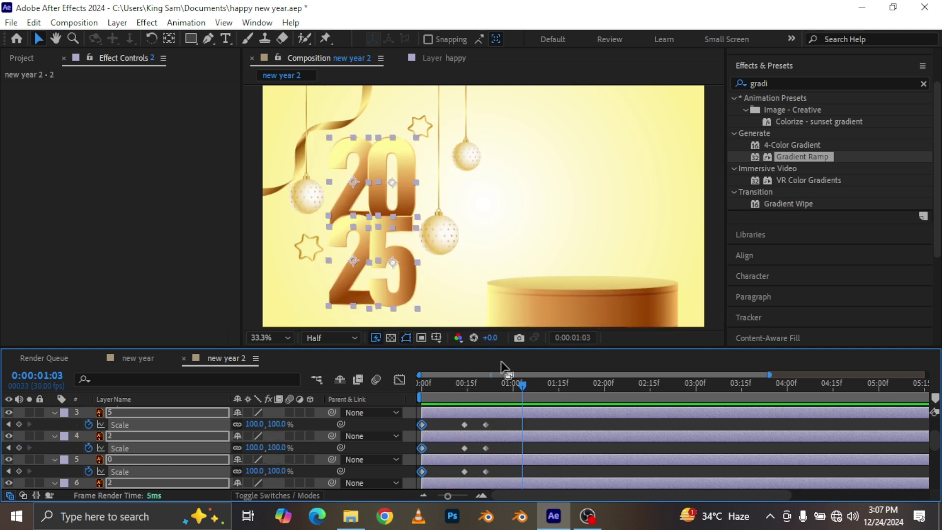
left_click(441, 451)
Step: Drag the 2 and 5 digit layer bars later to stagger their starts, then preview from the beginning
scroll(416, 443, "down", 2)
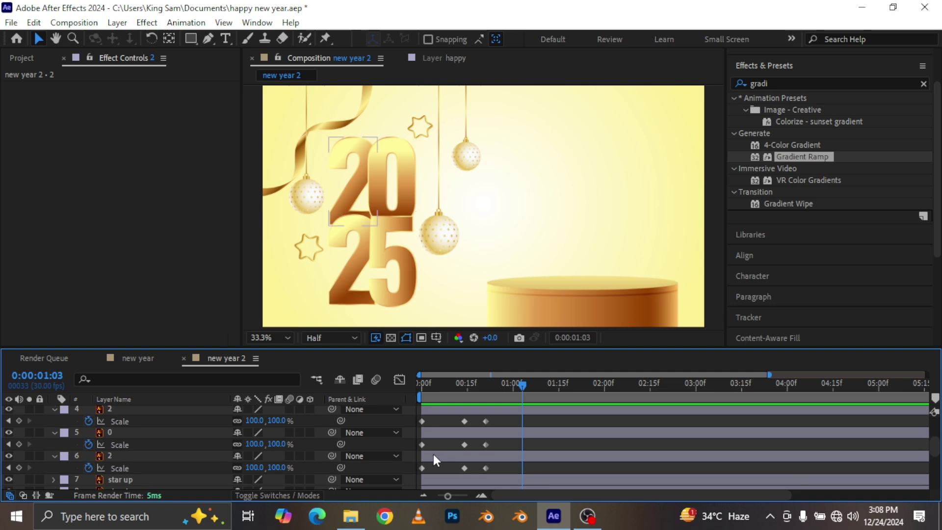
left_click(433, 455)
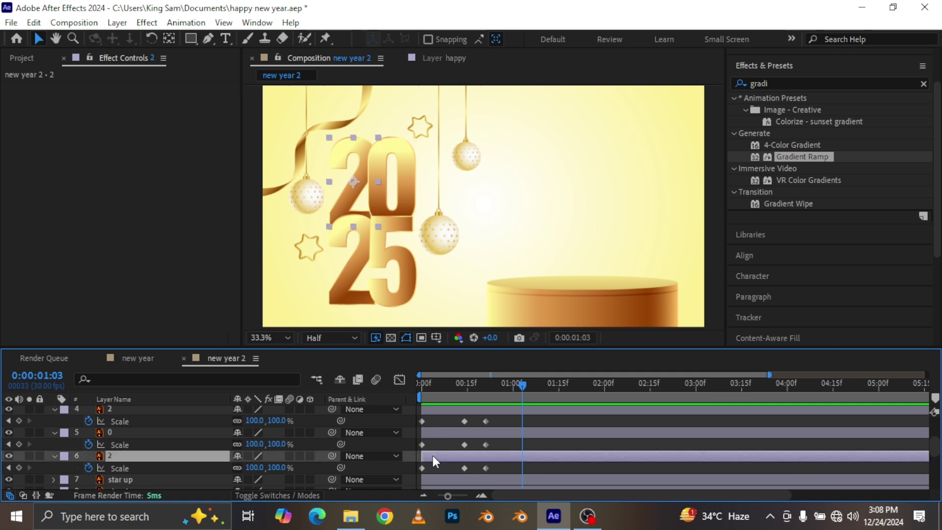
left_click_drag(434, 457, 531, 414)
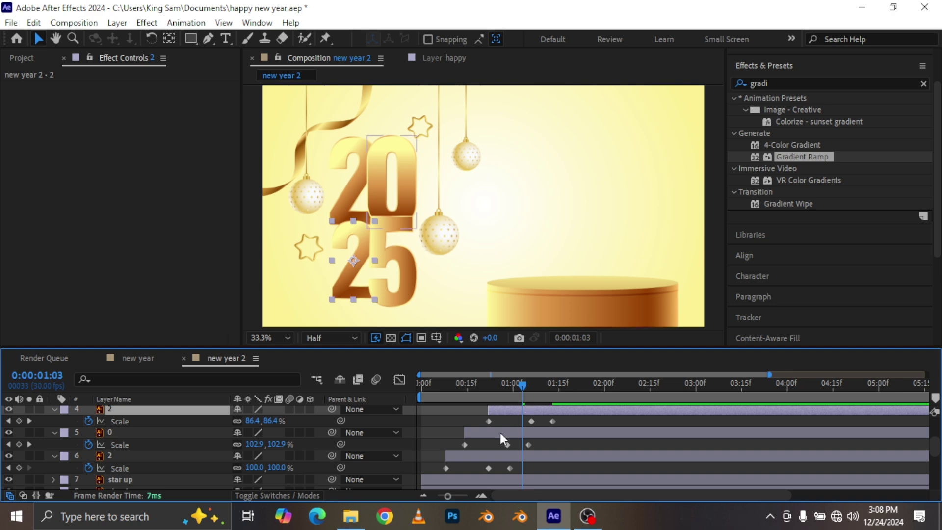
scroll(500, 431, "up", 3)
left_click_drag(465, 457, 543, 457)
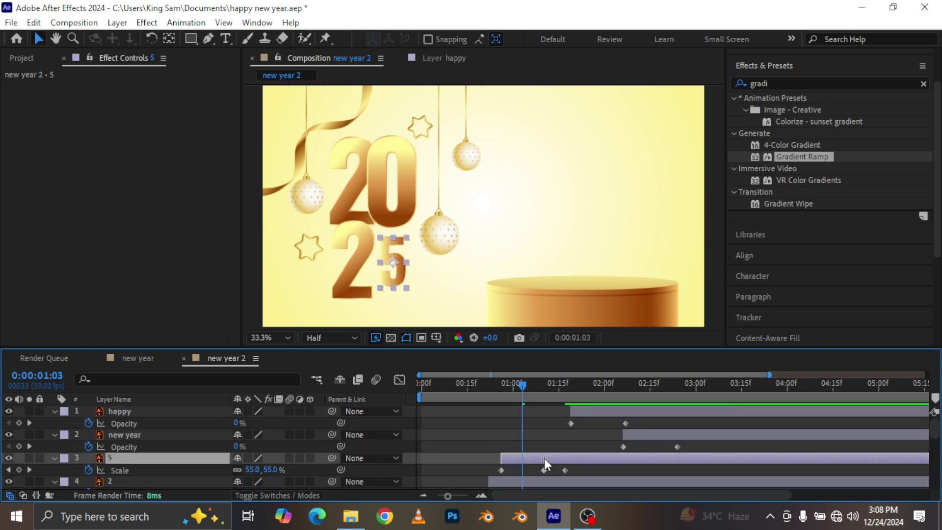
left_click_drag(495, 398, 330, 374)
key("space")
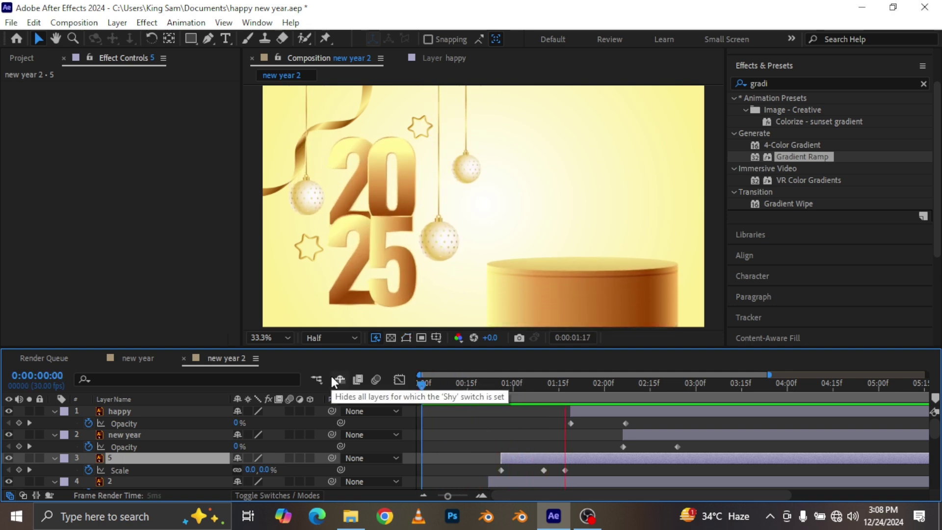
Step: Replay the preview, then shift the 0 and leading 2 layers slightly later
key("space")
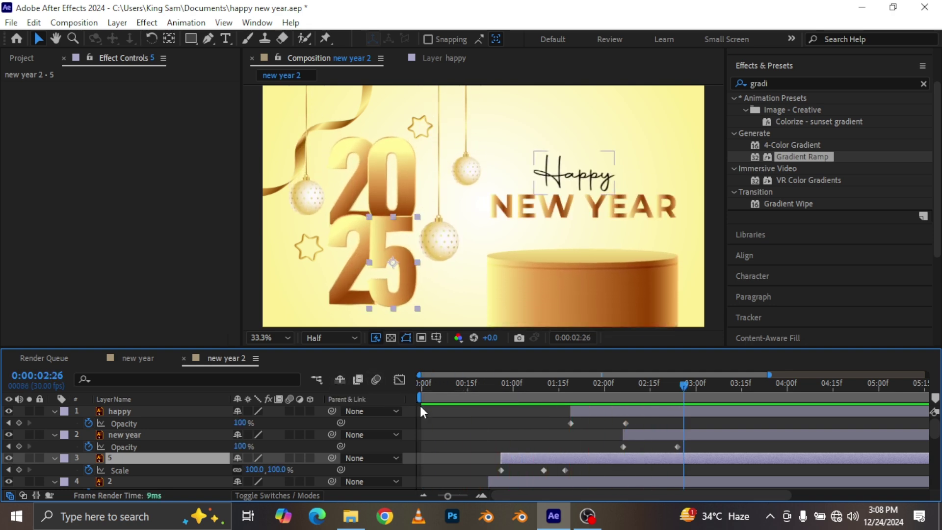
left_click_drag(476, 382, 370, 372)
key("space")
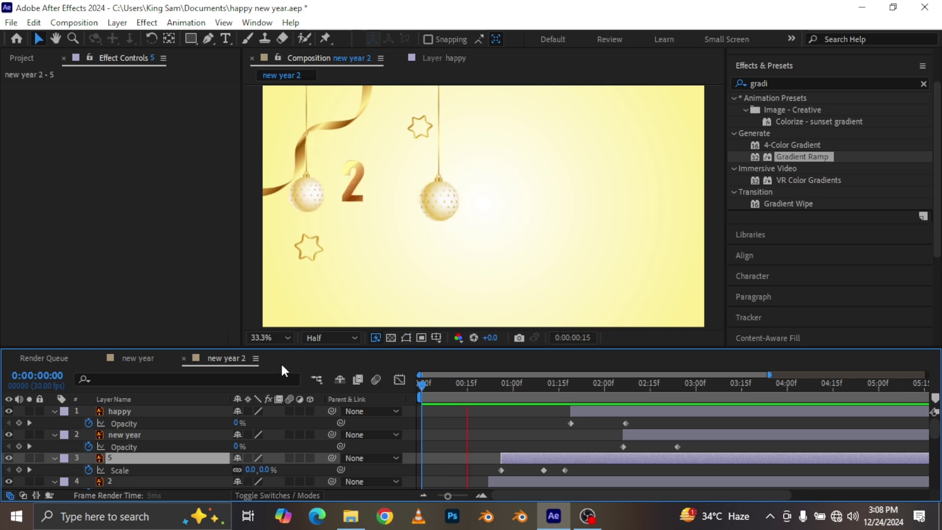
key("space")
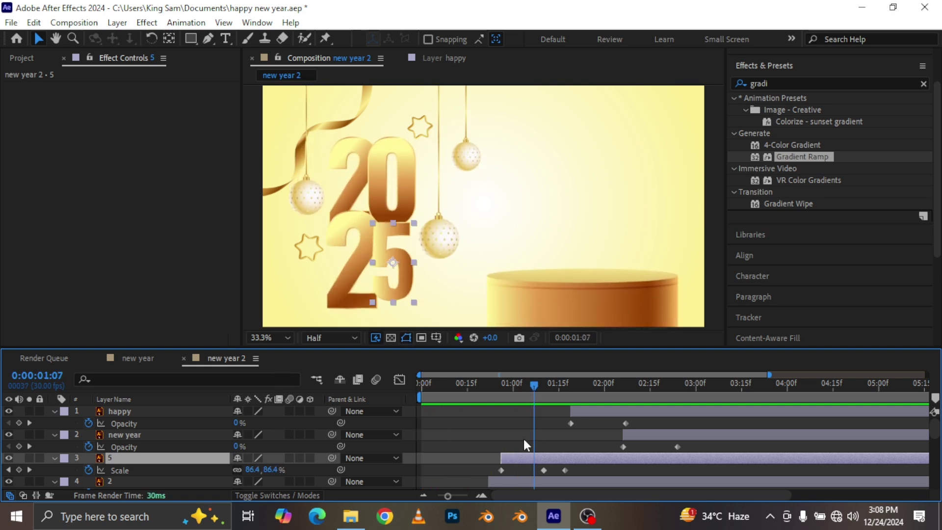
scroll(523, 439, "down", 4)
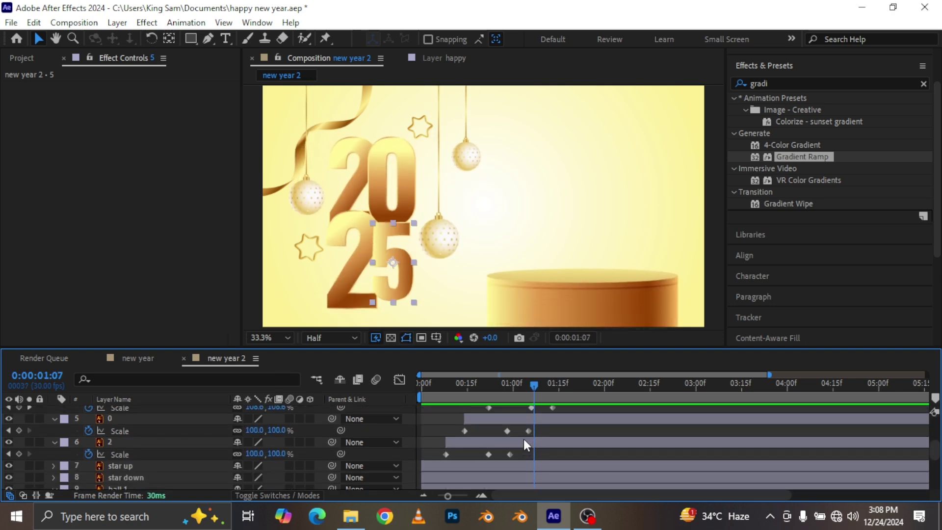
left_click(523, 438, "shift")
left_click_drag(523, 438, 546, 441)
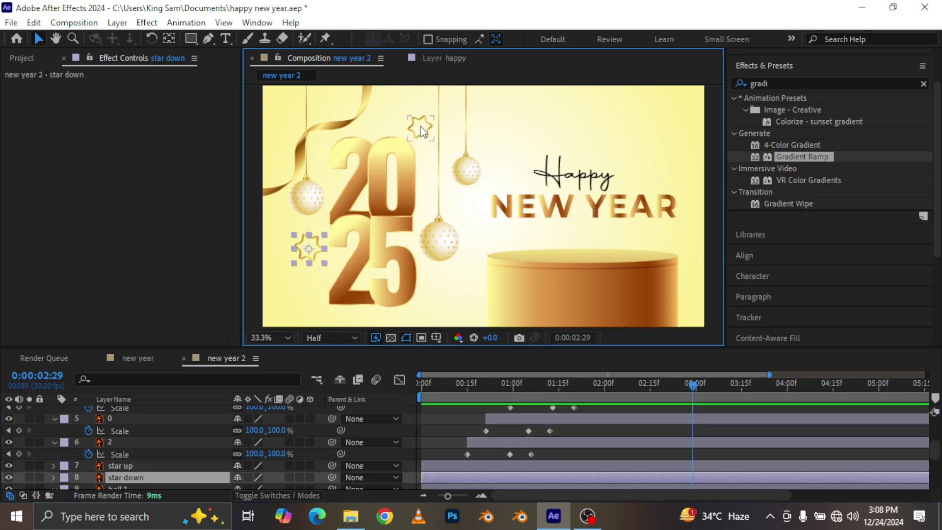
Step: Select both star layers and key their Scale at 110% a few frames in
left_click(420, 131, "shift")
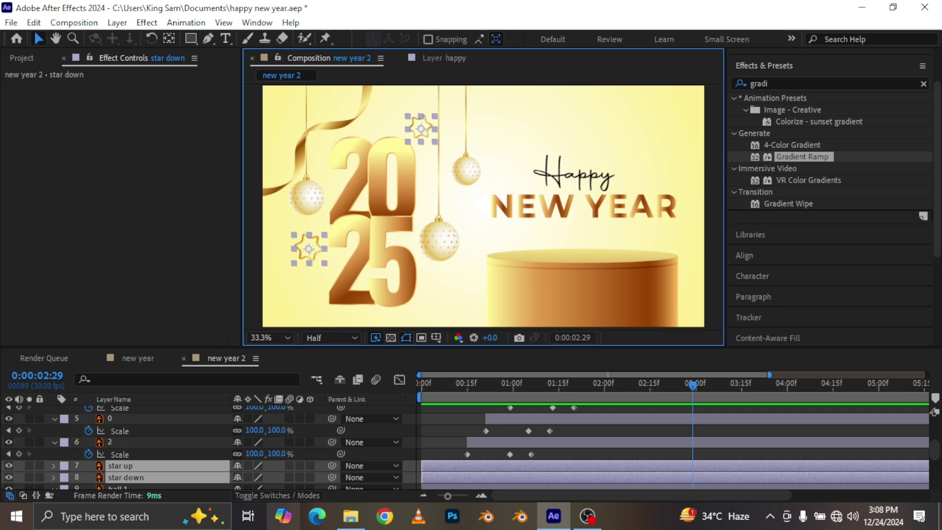
key("s")
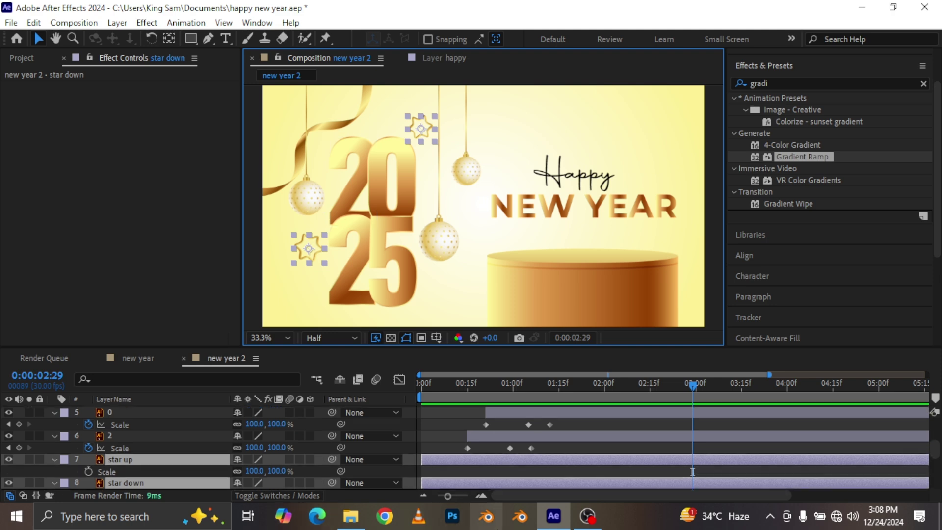
mouse_move(553, 516)
left_click_drag(432, 387, 457, 389)
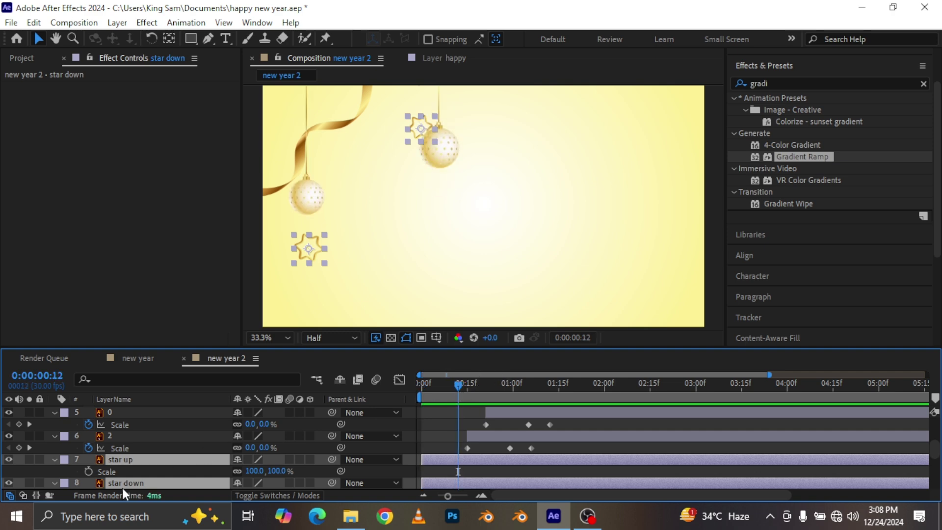
left_click(89, 470)
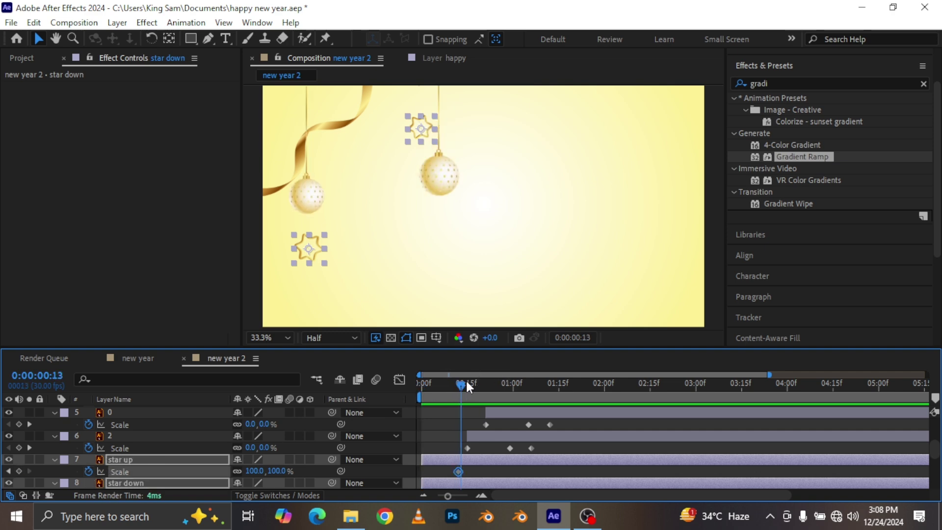
left_click_drag(456, 472, 477, 471)
left_click(277, 470)
type("110")
key("Return")
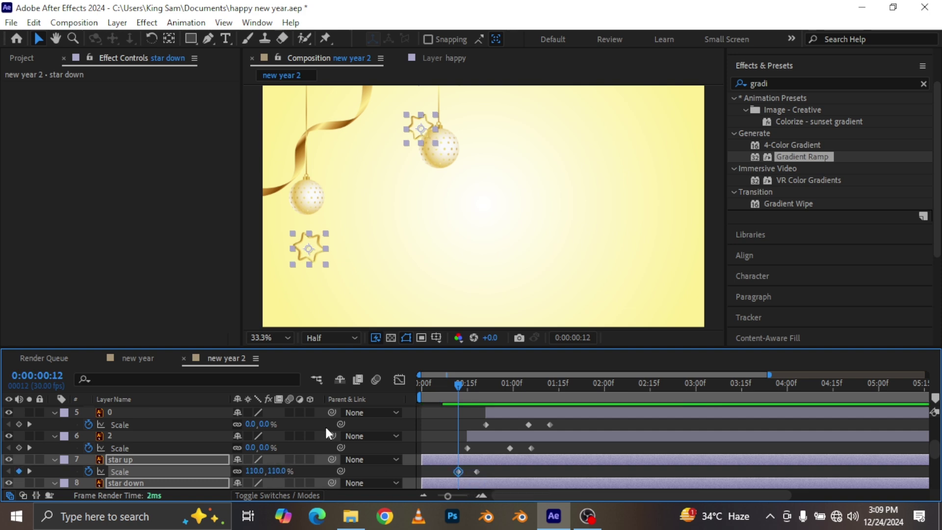
Step: Set the stars' Scale to 0% at frame 0
left_click_drag(410, 386, 410, 386)
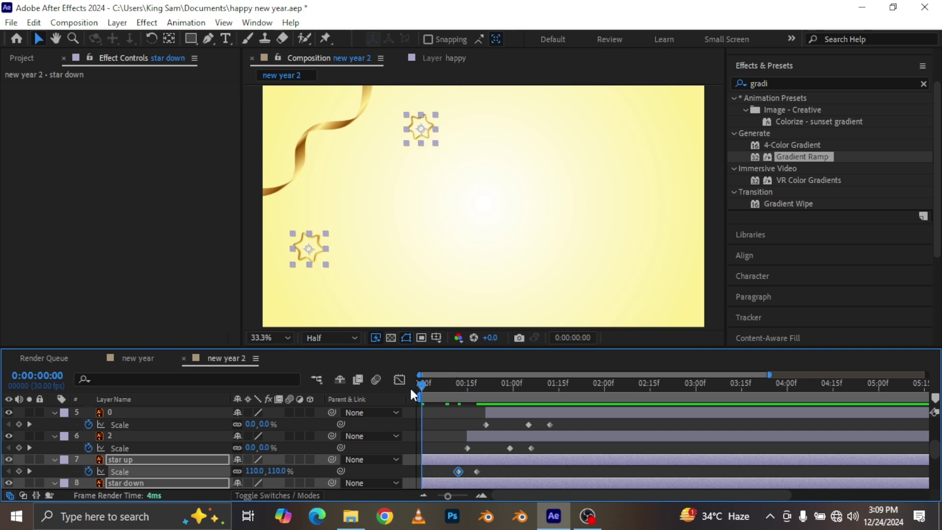
left_click(276, 471)
type("0")
key("Return")
Step: Shift the star down and star up layers later in time and preview from the start
scroll(432, 483, "down", 1)
left_click_drag(467, 464, 601, 463)
left_click_drag(478, 439, 558, 435)
left_click_drag(473, 380, 343, 367)
key("space")
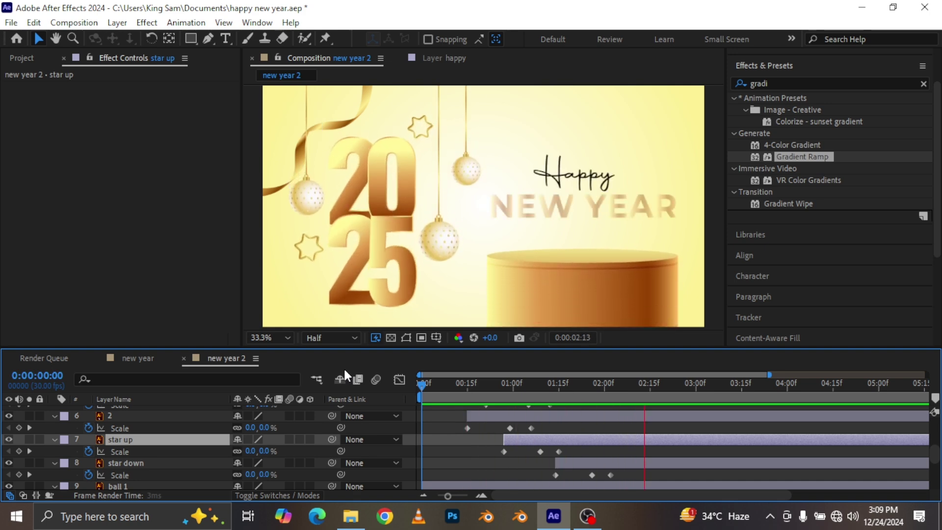
Step: Push the star up layer further right and replay the staggered animation from frame 0
key("space")
left_click_drag(534, 439, 613, 464)
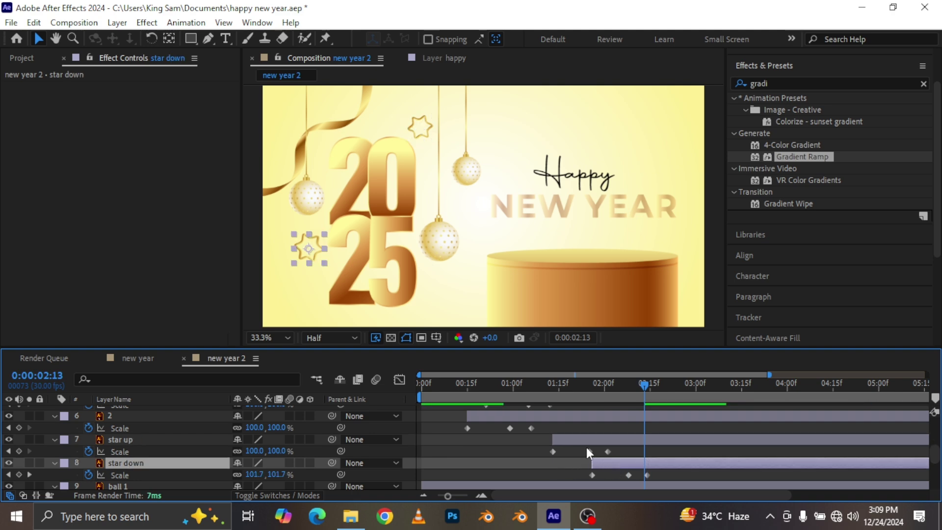
left_click_drag(537, 387, 345, 381)
key("space")
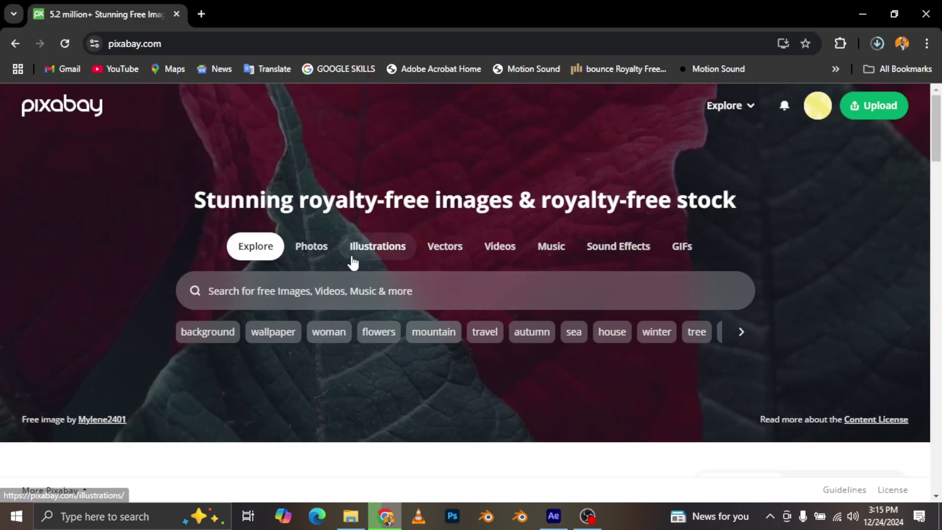
Step: Search Pixabay videos for 'confetti' and open the Confetti Party Glitter clip
left_click(508, 252)
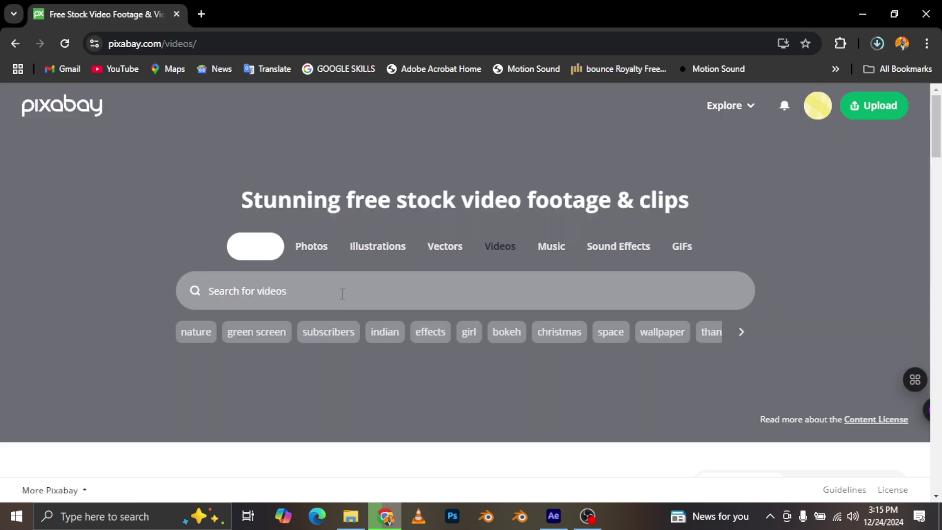
left_click(342, 293)
type("confetti")
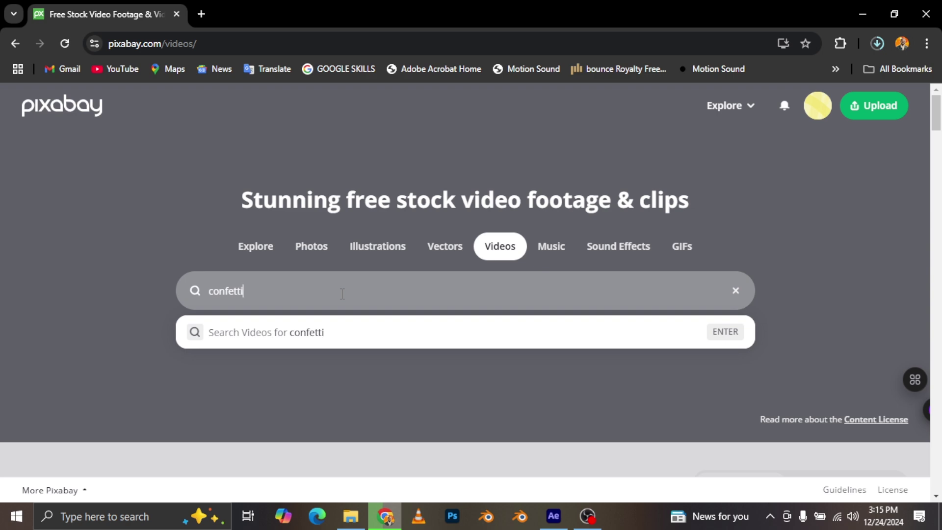
key("Return")
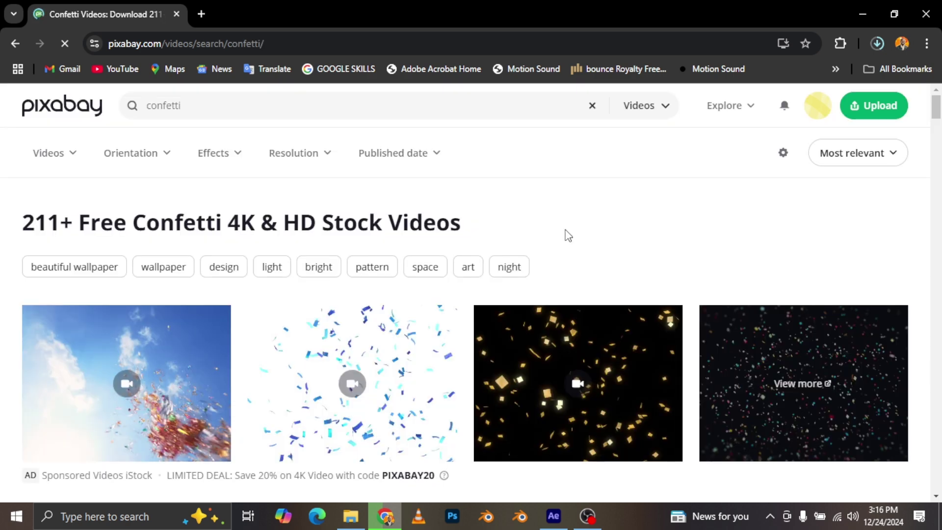
scroll(483, 224, "down", 7)
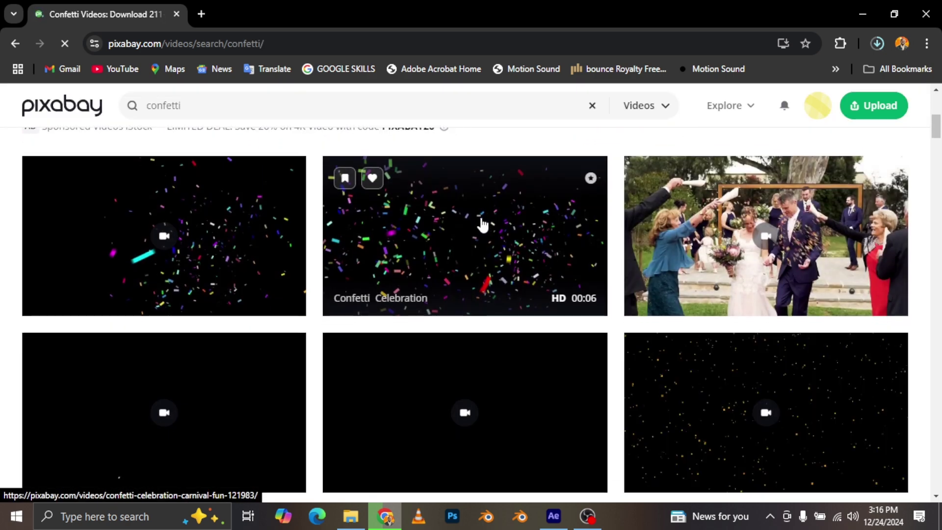
scroll(483, 224, "down", 9)
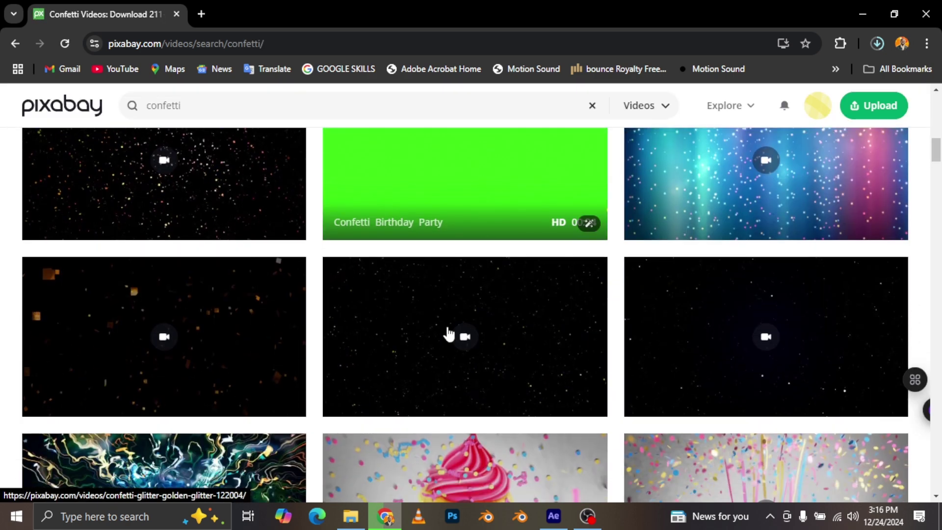
left_click(204, 323)
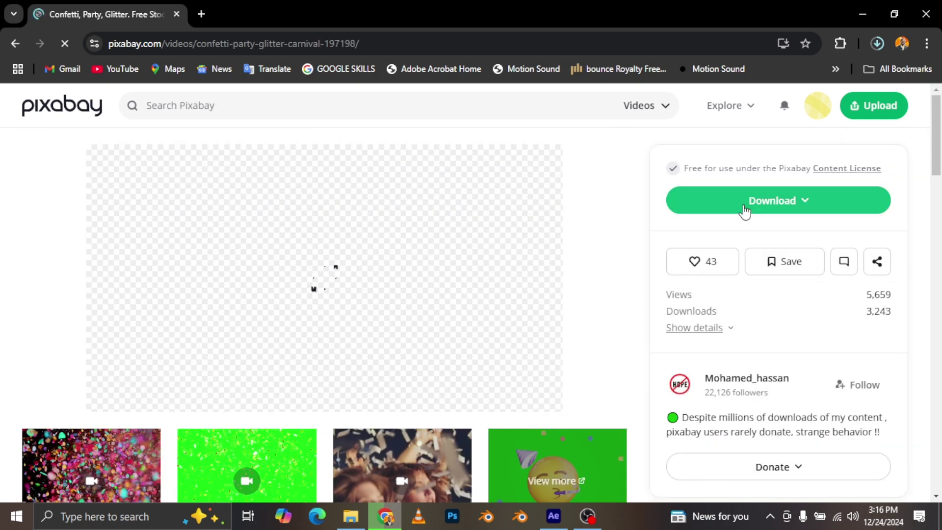
Step: Download the confetti clip and drag the mp4 into the After Effects composition
left_click(743, 204)
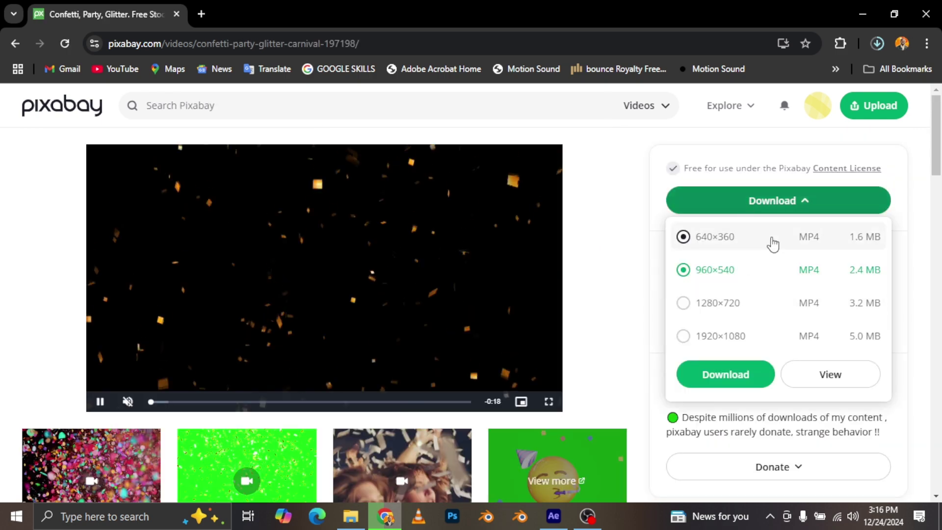
left_click(725, 374)
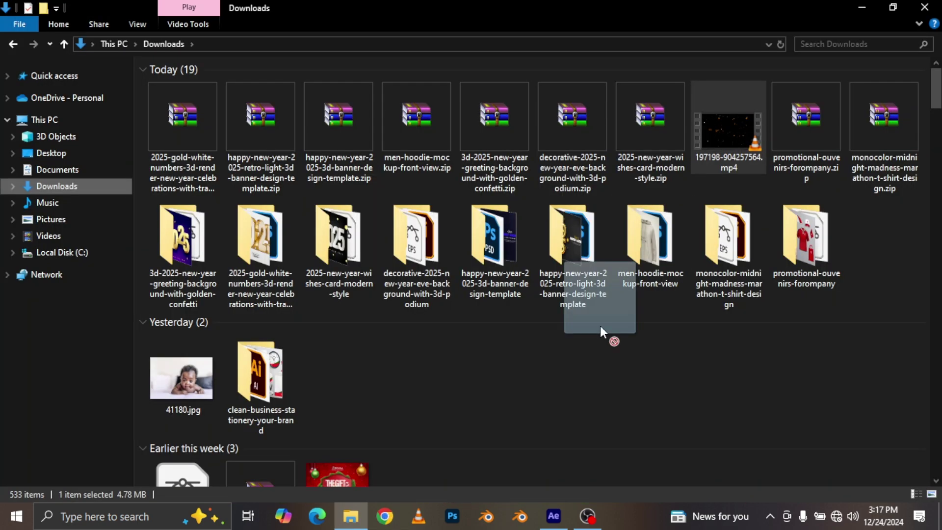
left_click_drag(599, 325, 129, 439)
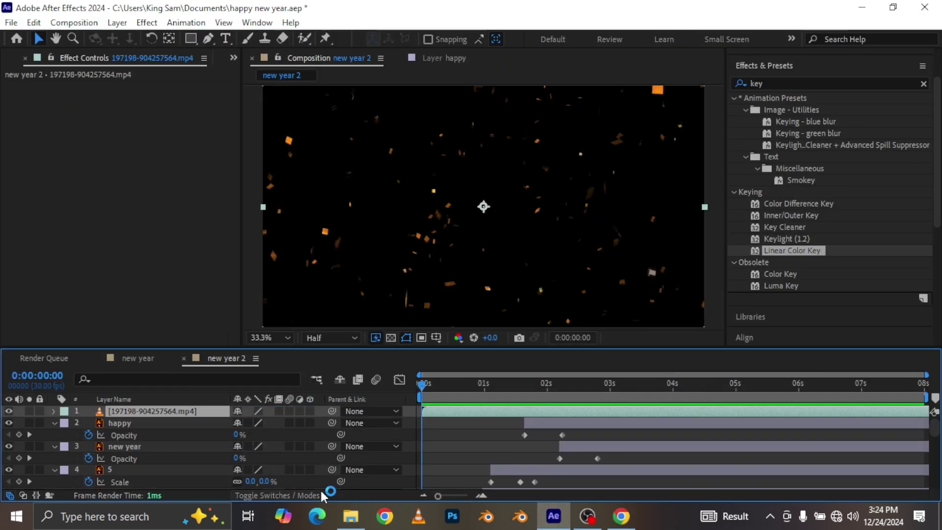
Step: Try Screen blending on the confetti layer, preview it, then return it to Normal
left_click(314, 494)
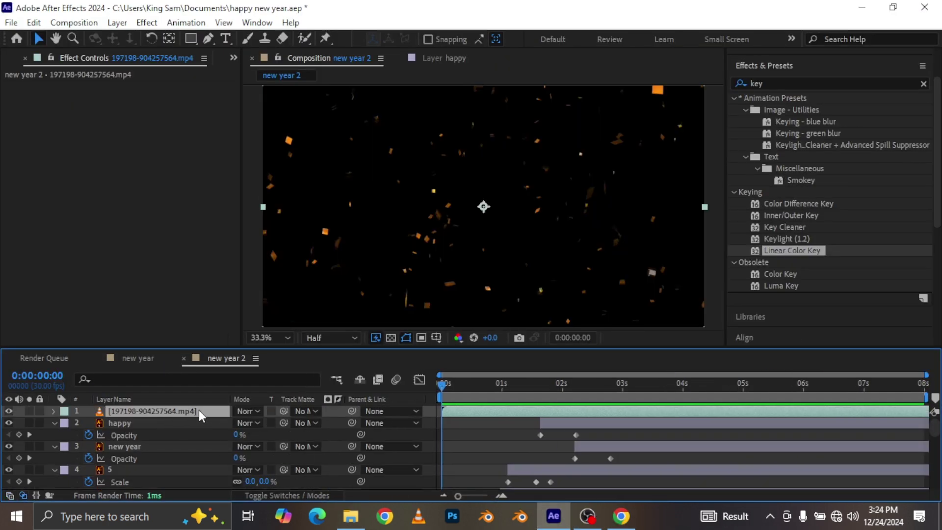
left_click(260, 412)
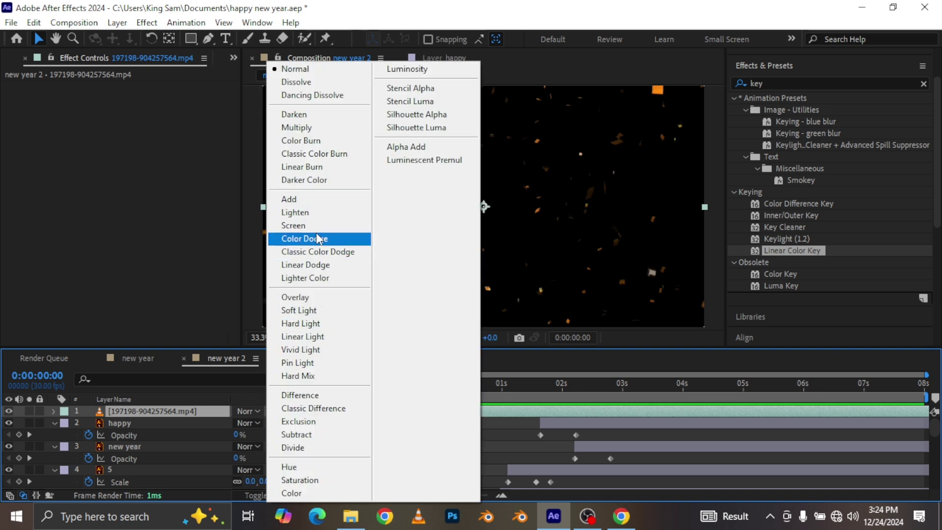
left_click(308, 226)
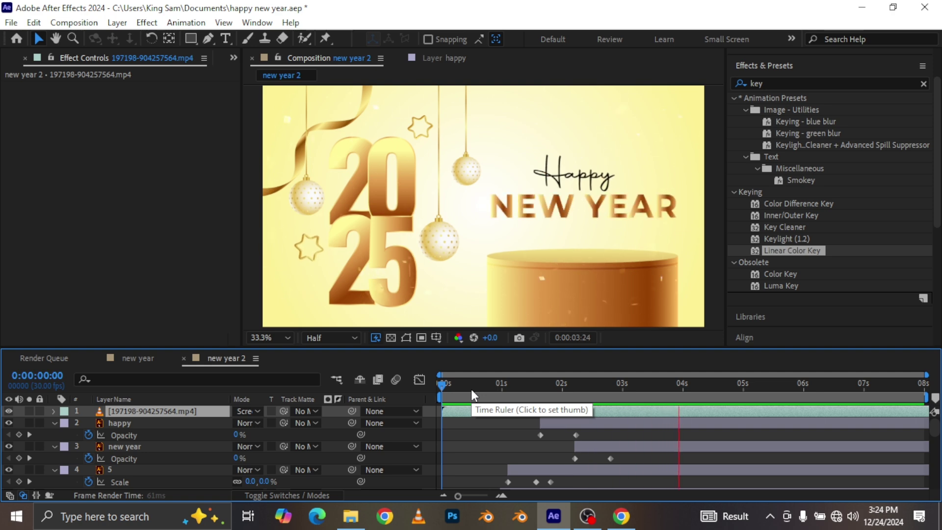
key("space")
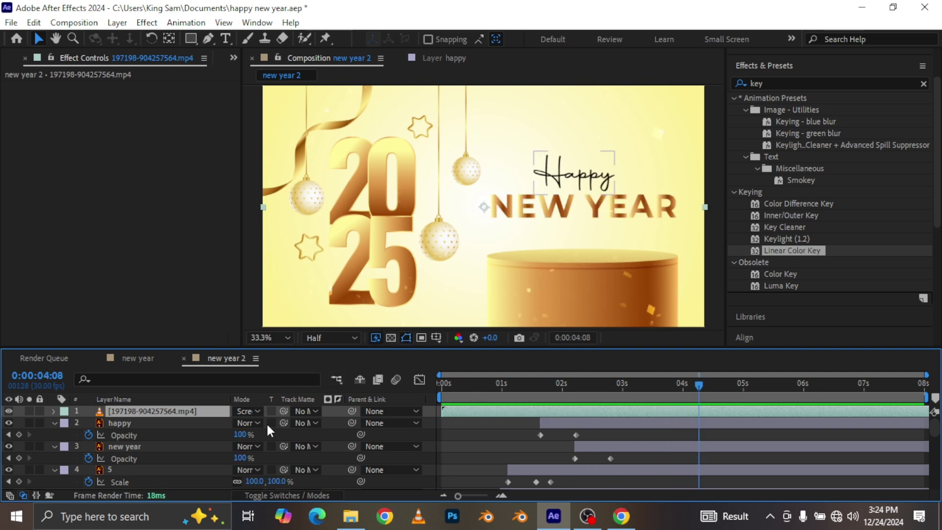
key("space")
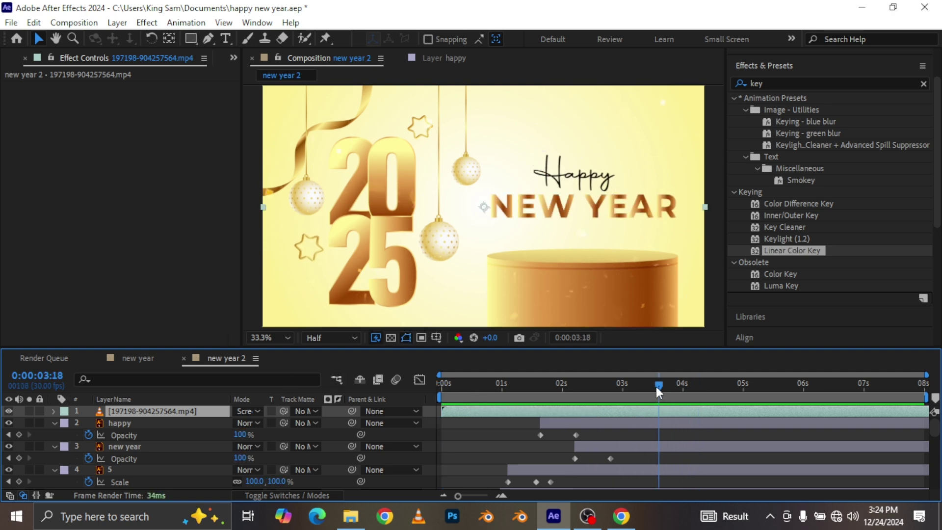
left_click(249, 411)
left_click(294, 69)
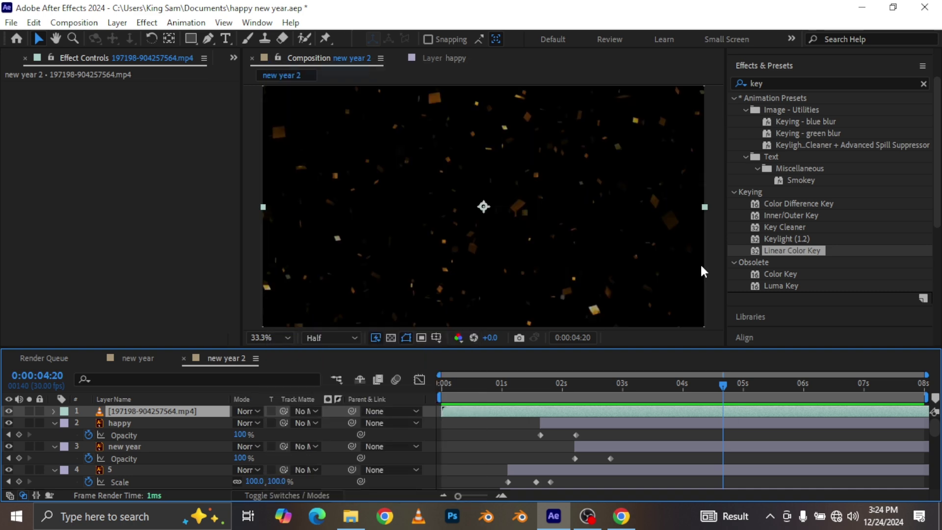
mouse_move(672, 392)
left_mouse_down()
mouse_move(557, 390)
mouse_move(690, 373)
mouse_move(650, 380)
mouse_move(692, 375)
mouse_move(668, 385)
left_mouse_up()
Step: Split the confetti layer at 0:00:03:23, delete the one-frame leftover, and select both pieces
key("ctrl+shift+d")
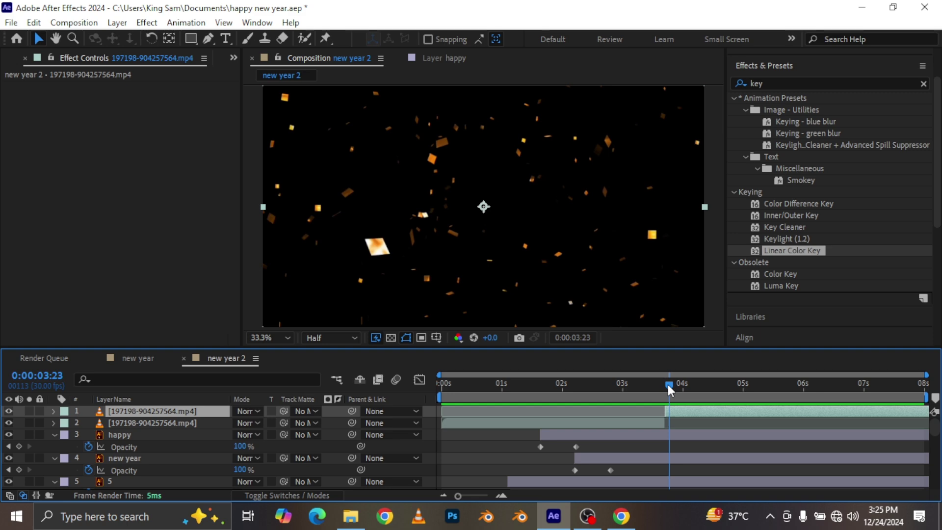
key("ctrl+shift+d")
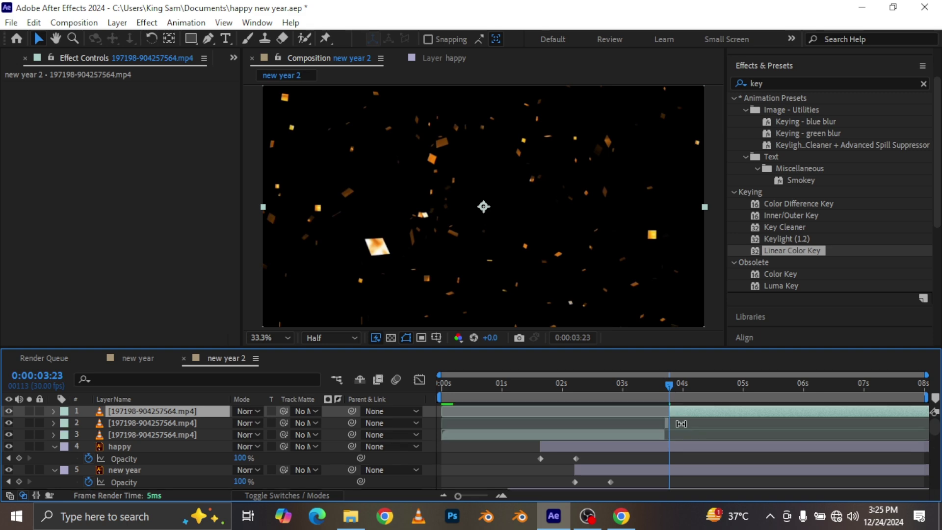
left_click(177, 423)
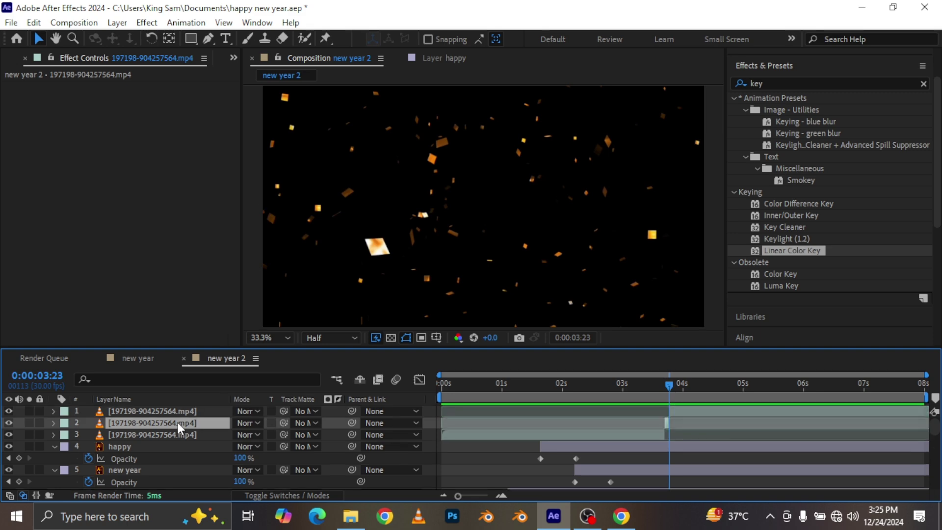
key("Delete")
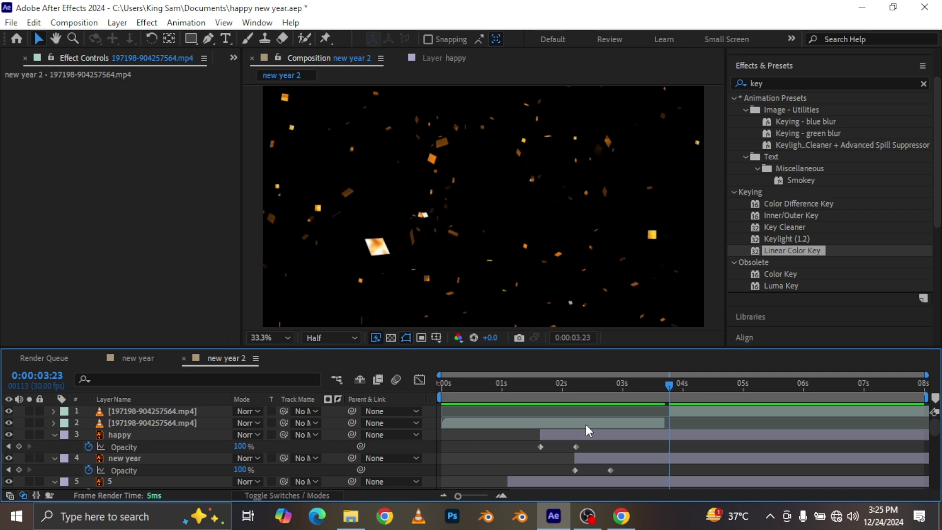
left_click(699, 412)
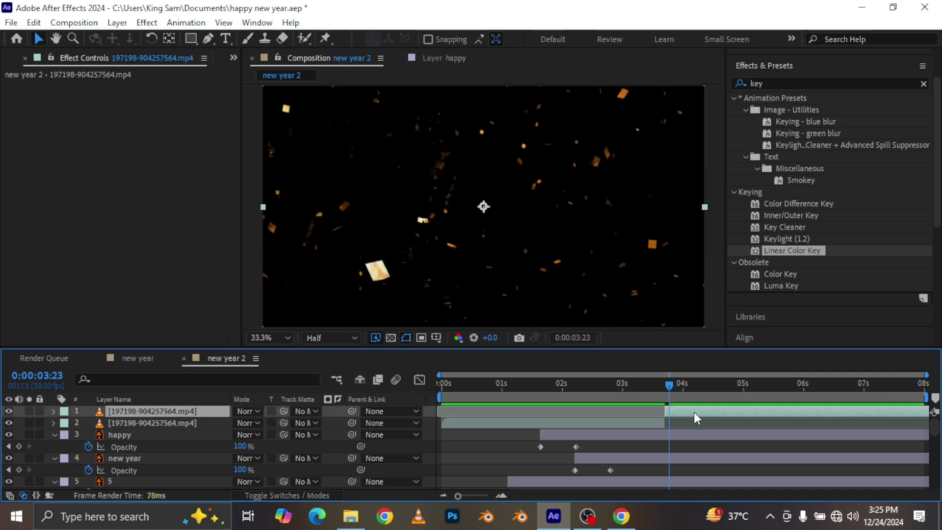
left_click_drag(648, 381, 610, 381)
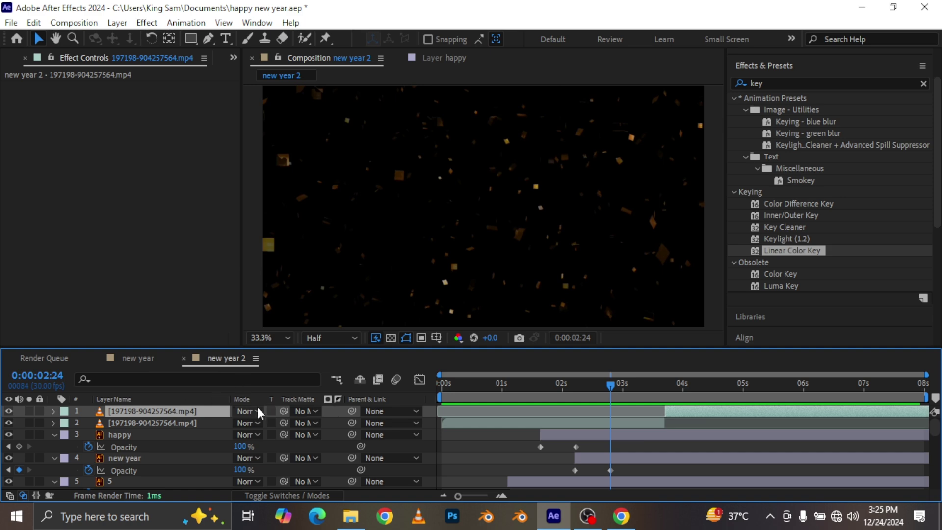
left_click(183, 423, "ctrl")
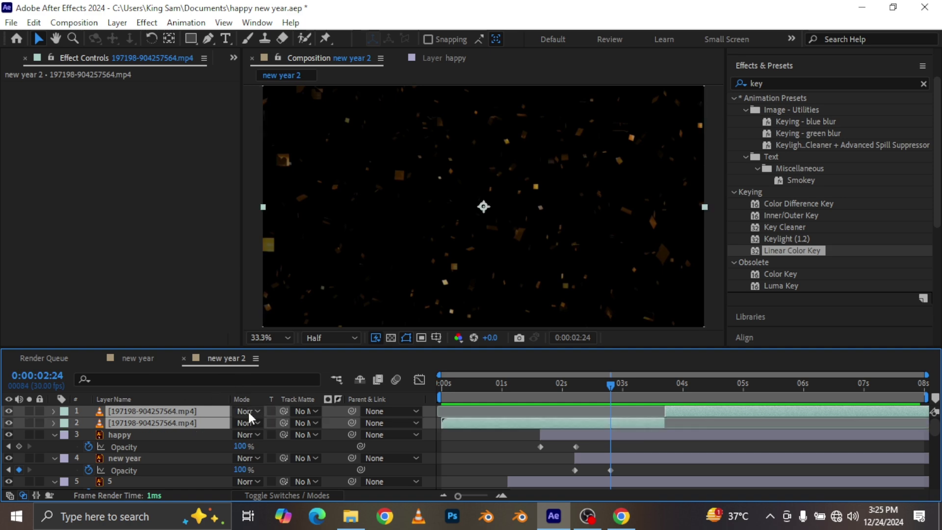